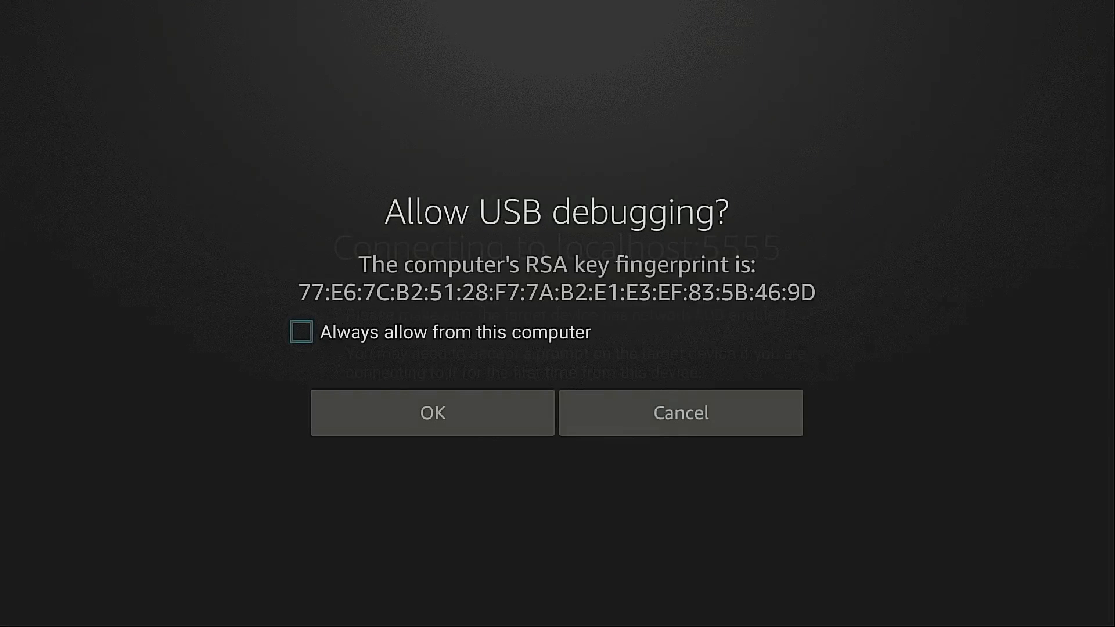
- Connect to localhost:5555 and always allow USB debugging from this computer
key(Return)
key(Down)
key(Return)
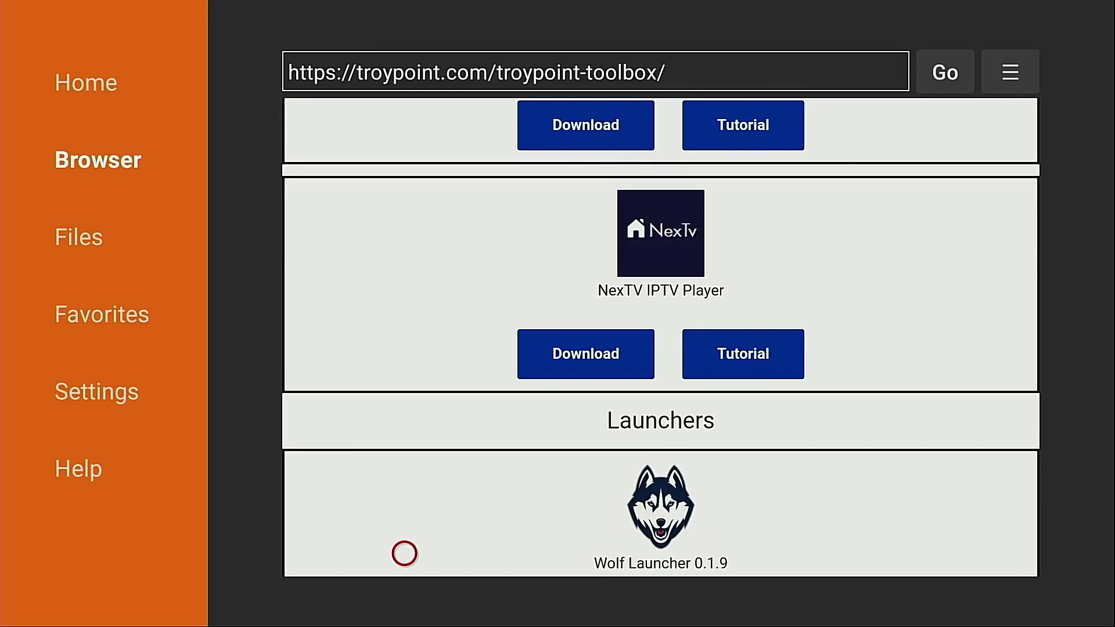
- Scroll the TROYPOINT toolbox page down to its Launchers section
scroll(405, 553, down, 3)
scroll(405, 122, up, 3)
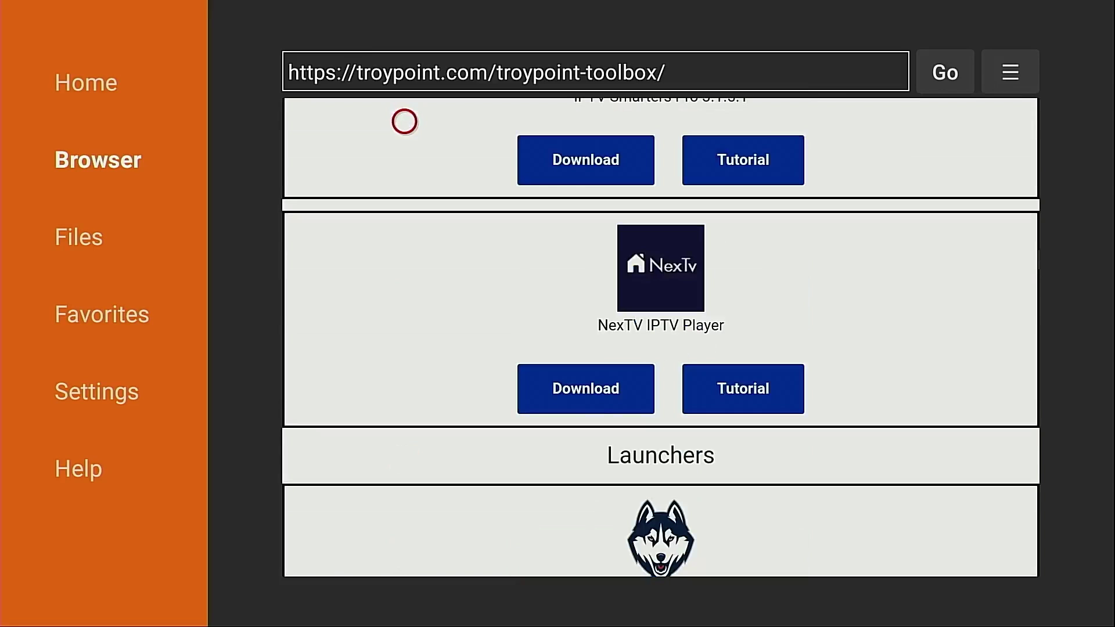
scroll(404, 553, down, 3)
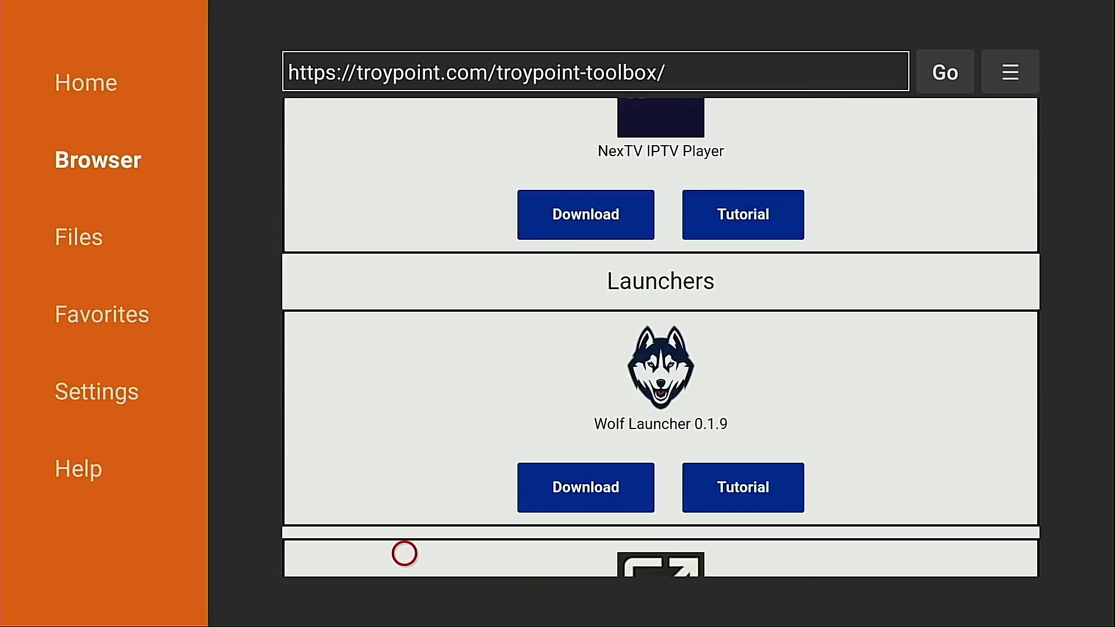
key(Home)
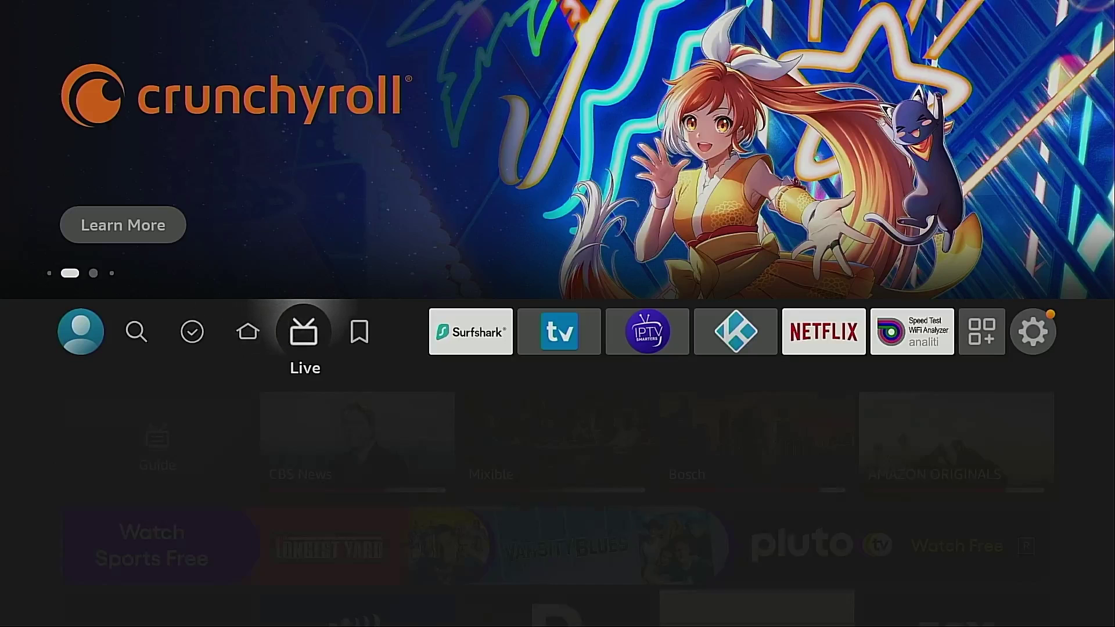
key(Right)
key(Right)
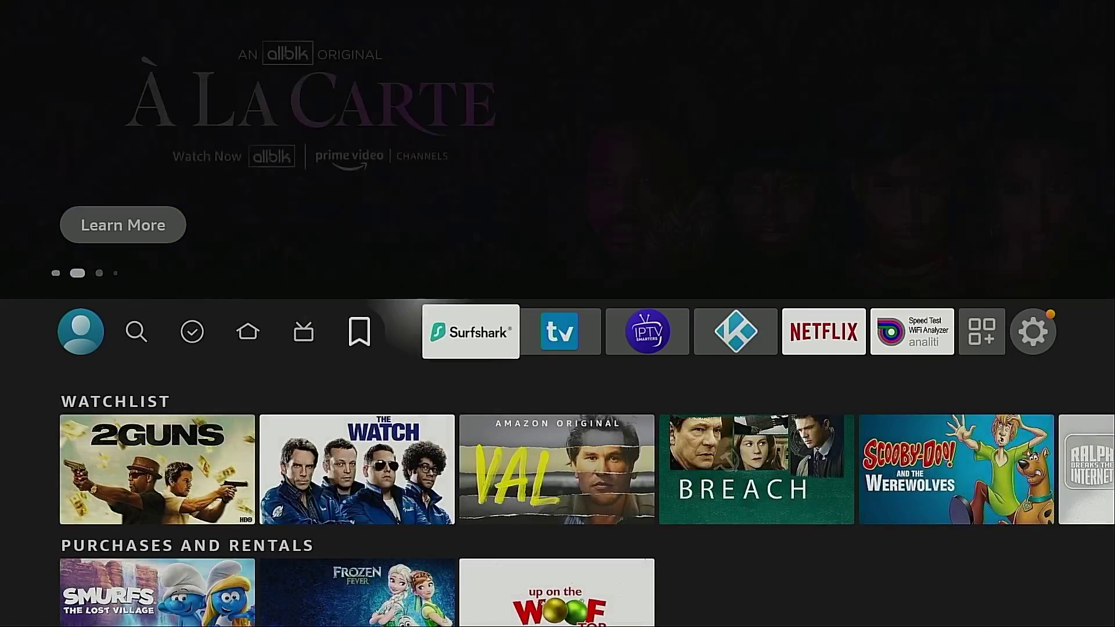
key(Right)
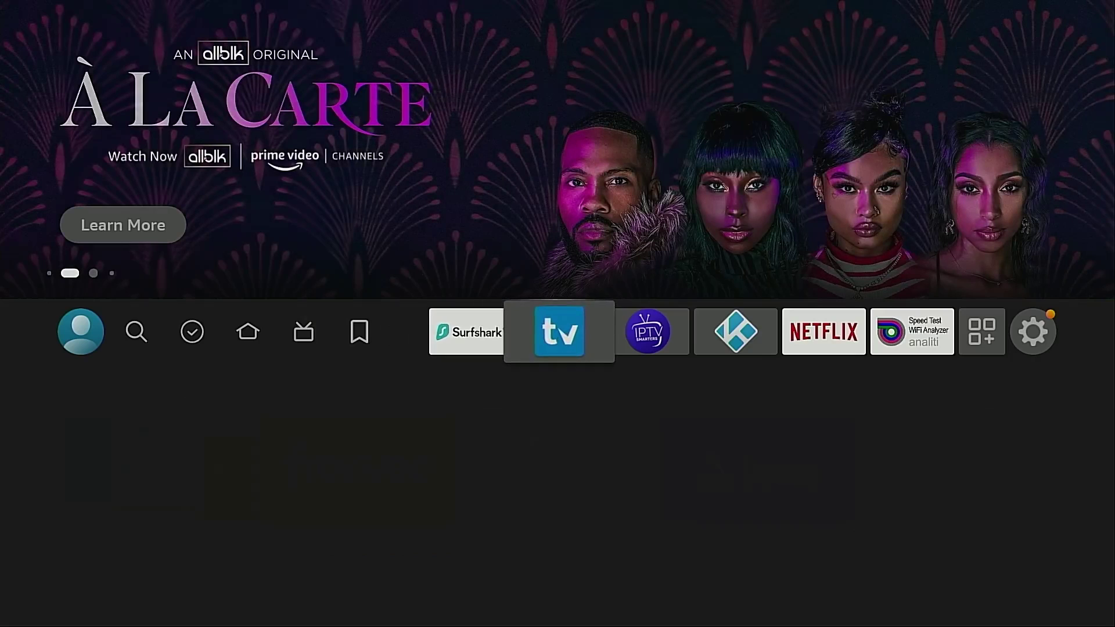
key(Right)
key(Right)
key(Right)
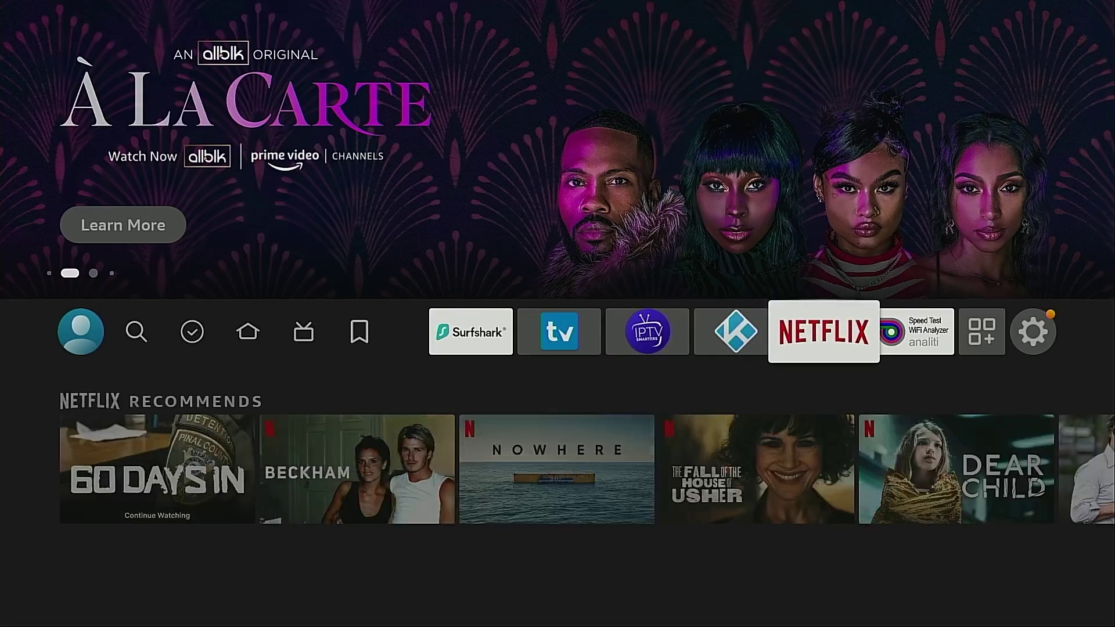
key(Right)
key(Right)
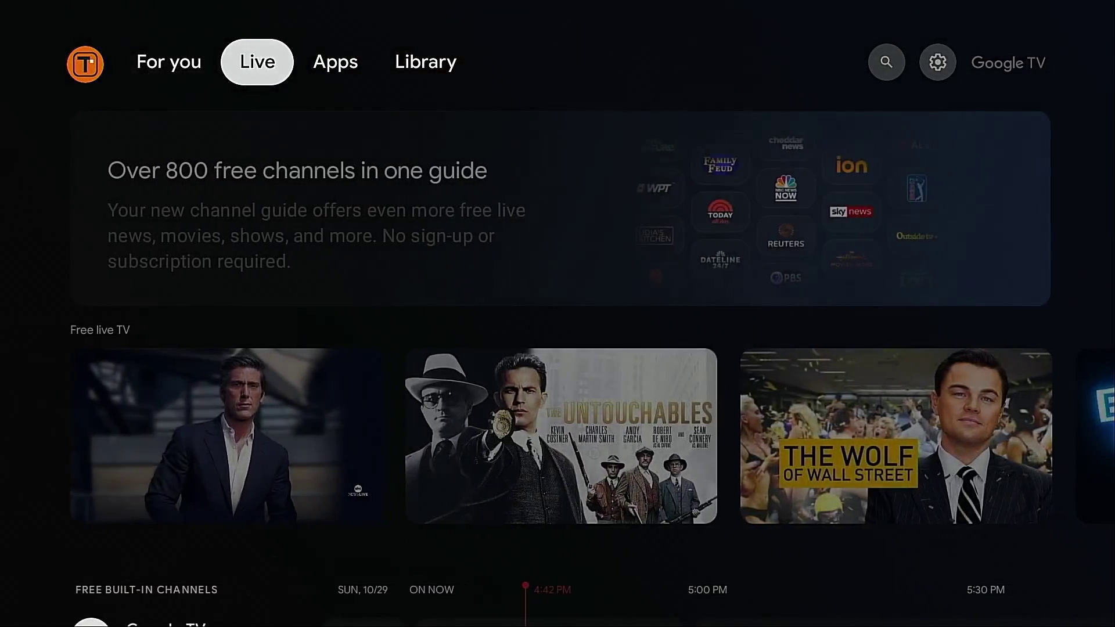
- Open the full Settings screen from the quick settings panel
key(Right)
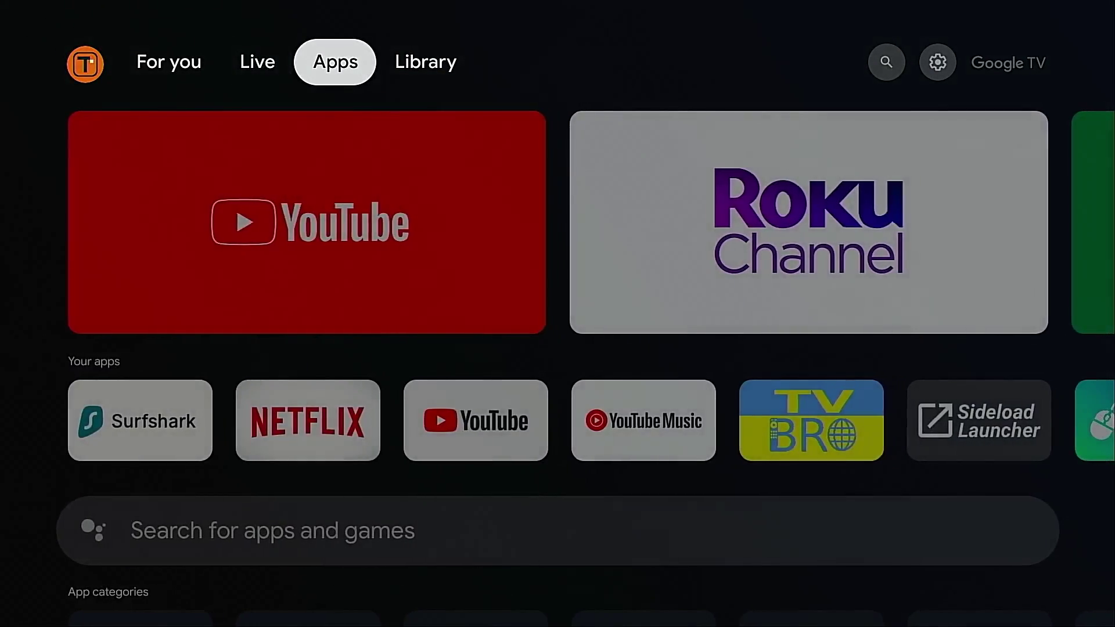
key(Right)
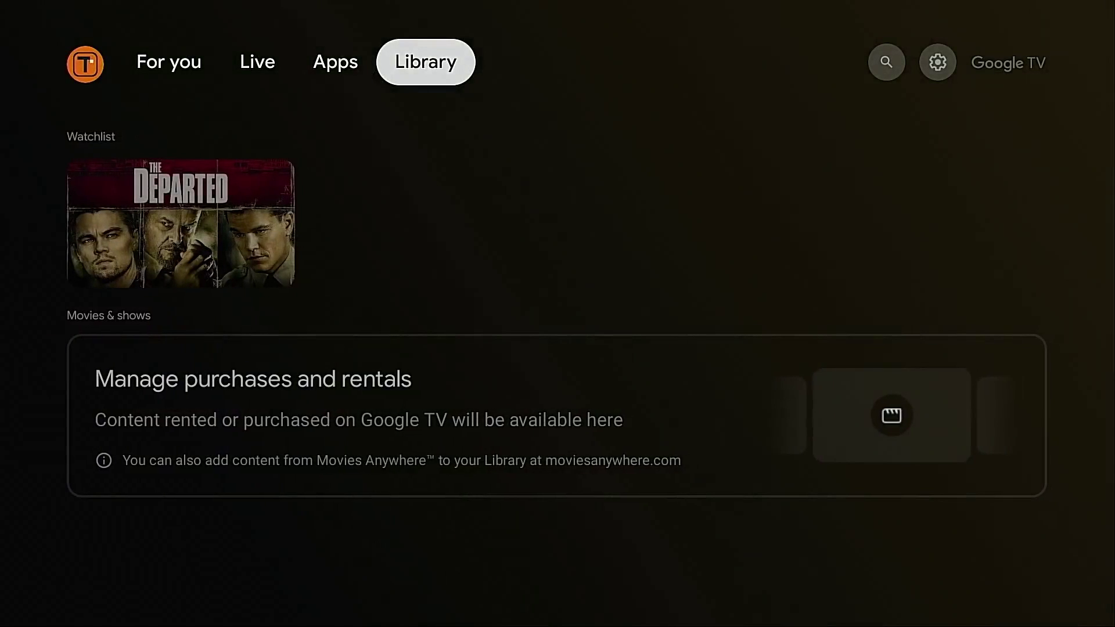
key(Right)
key(Right)
key(Return)
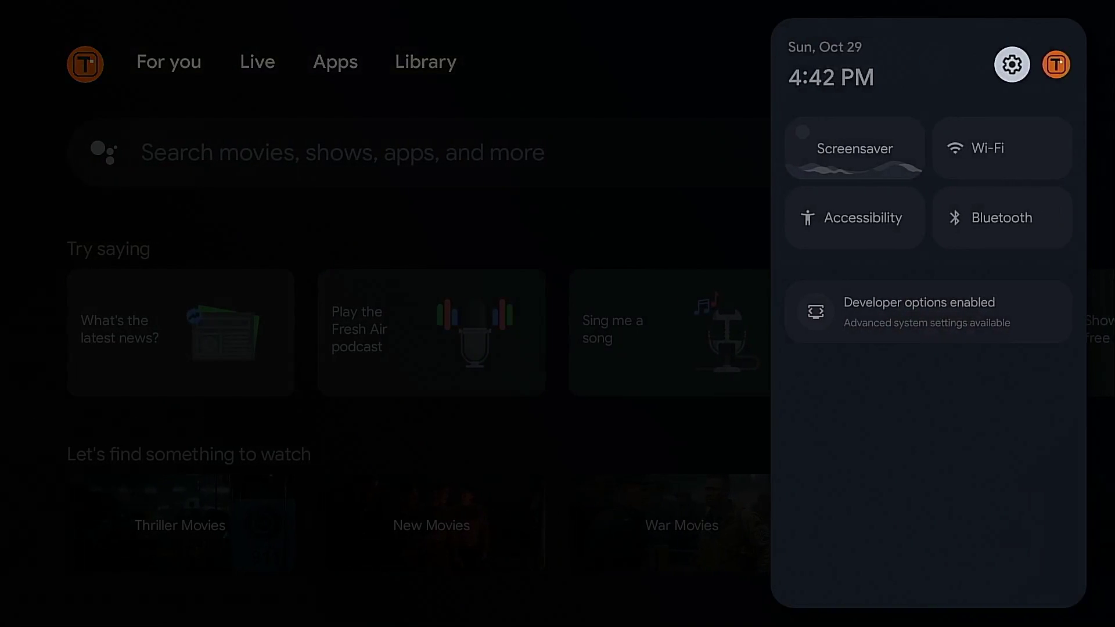
key(Return)
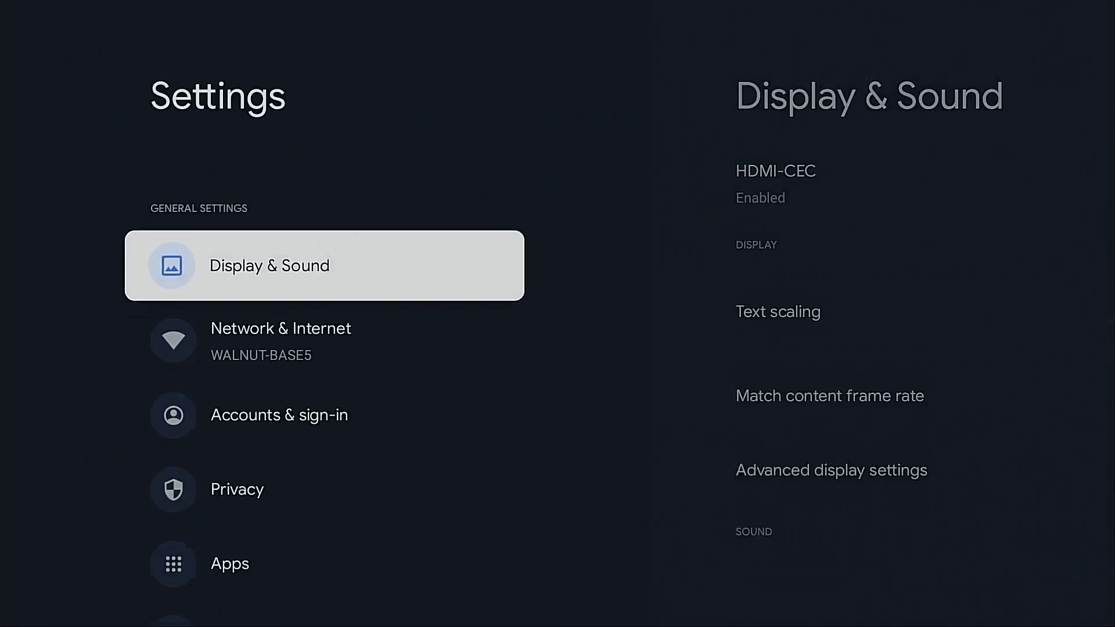
- Go to System > About > Status to show the IP address 10.14.0.2, then return home
key(Down)
key(Down)
key(Down)
key(Down)
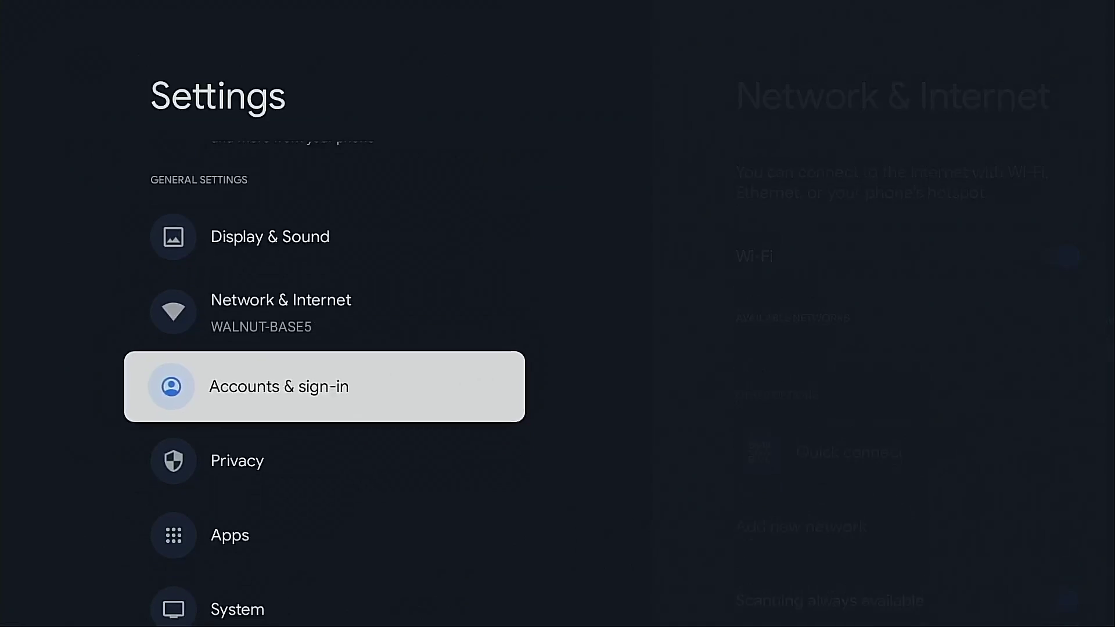
key(Return)
key(Down)
key(Down)
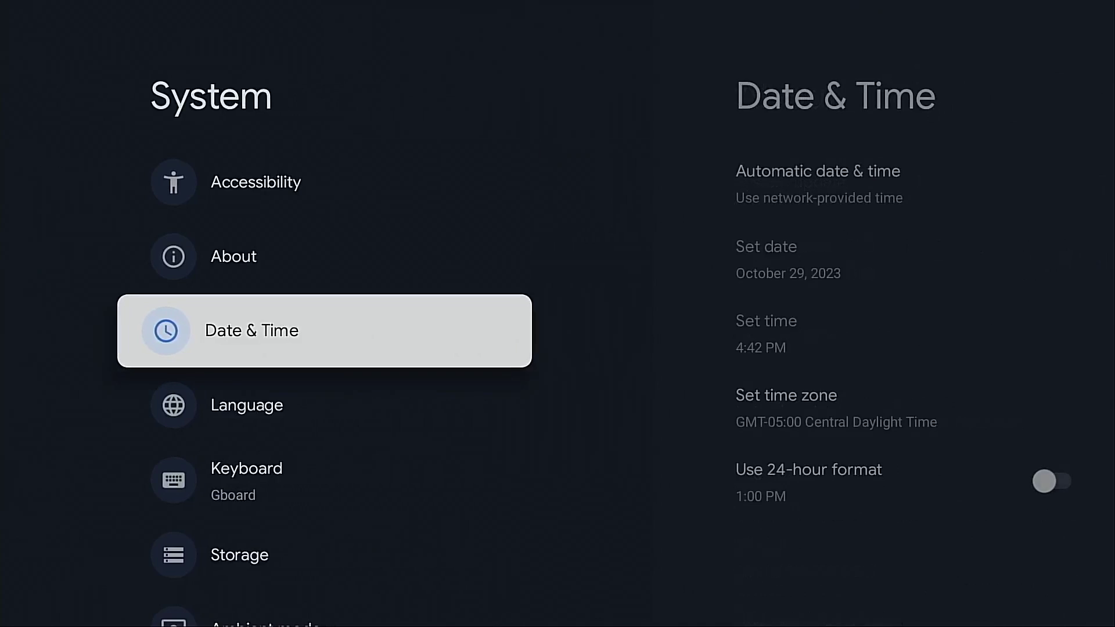
key(Up)
key(Return)
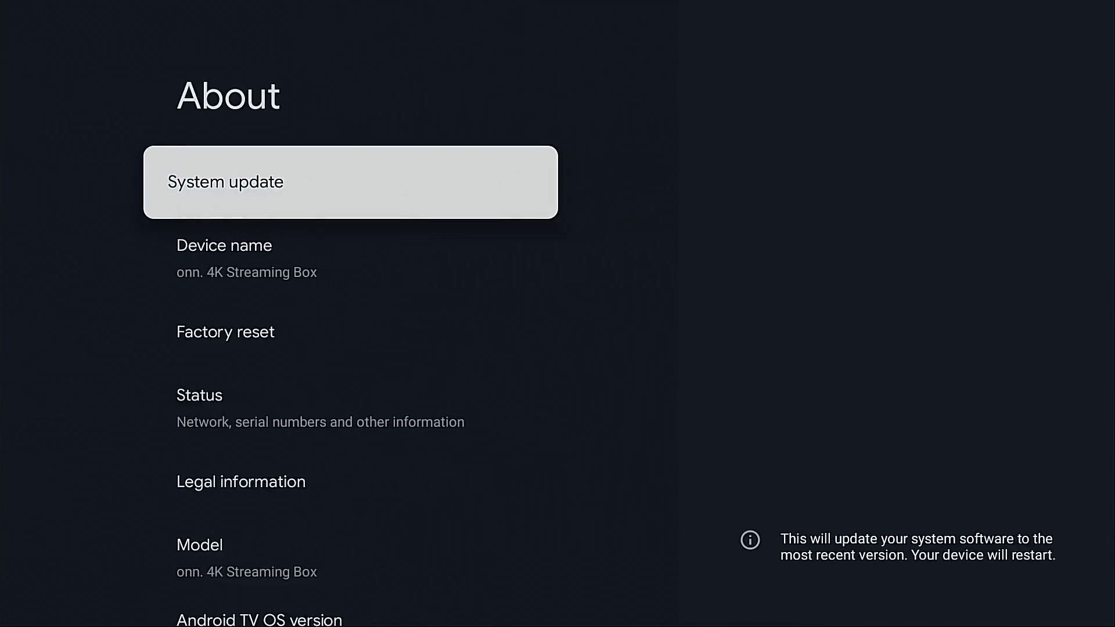
key(Down)
key(Down)
key(Down)
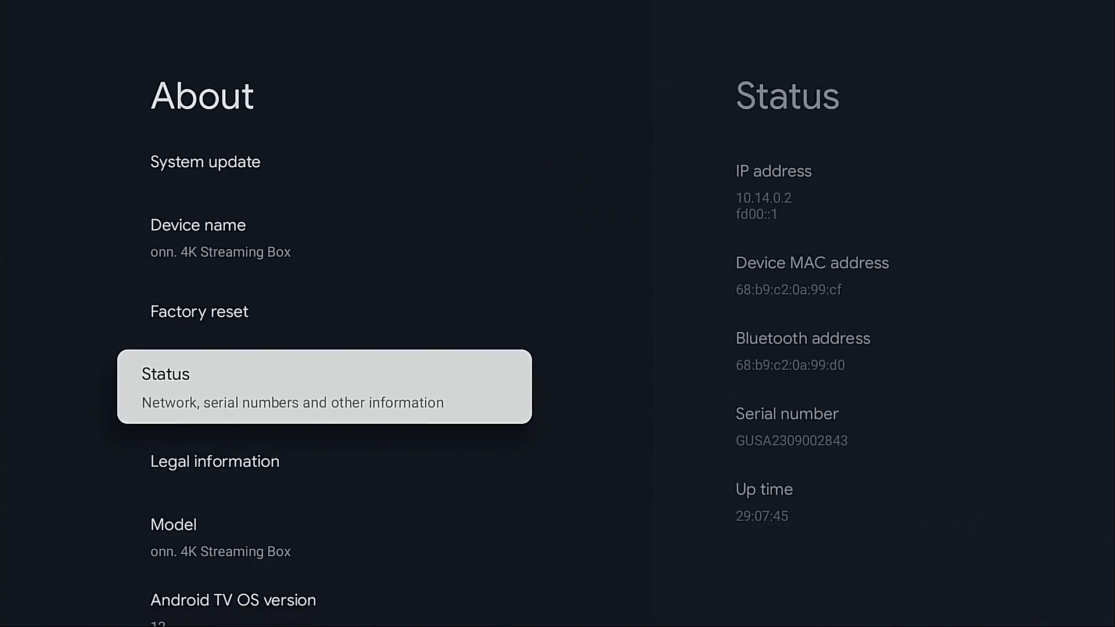
key(Return)
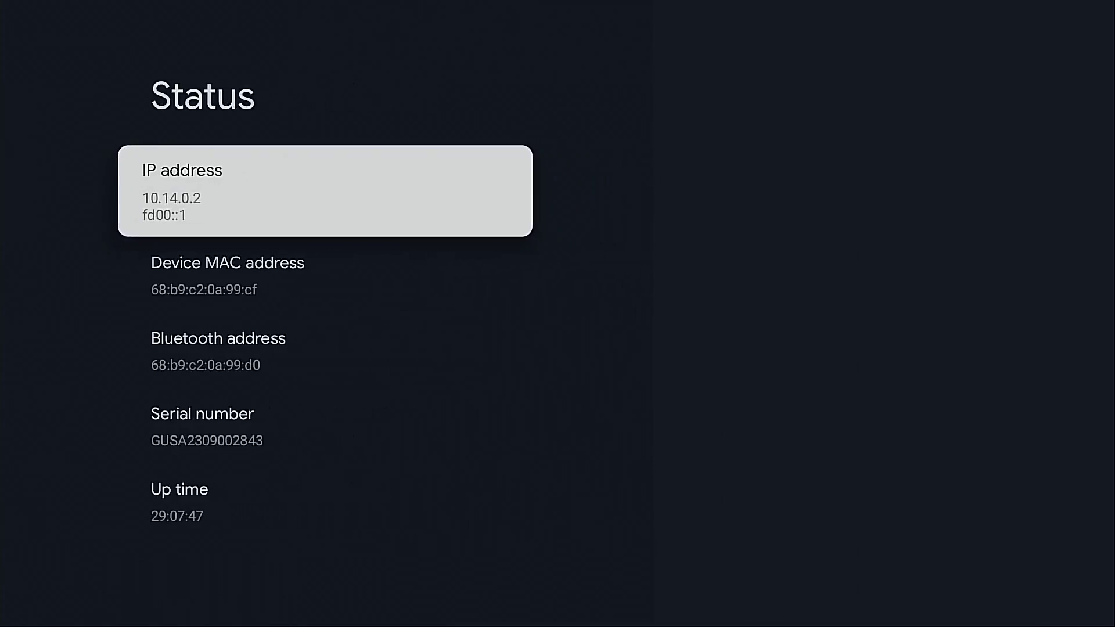
key(Home)
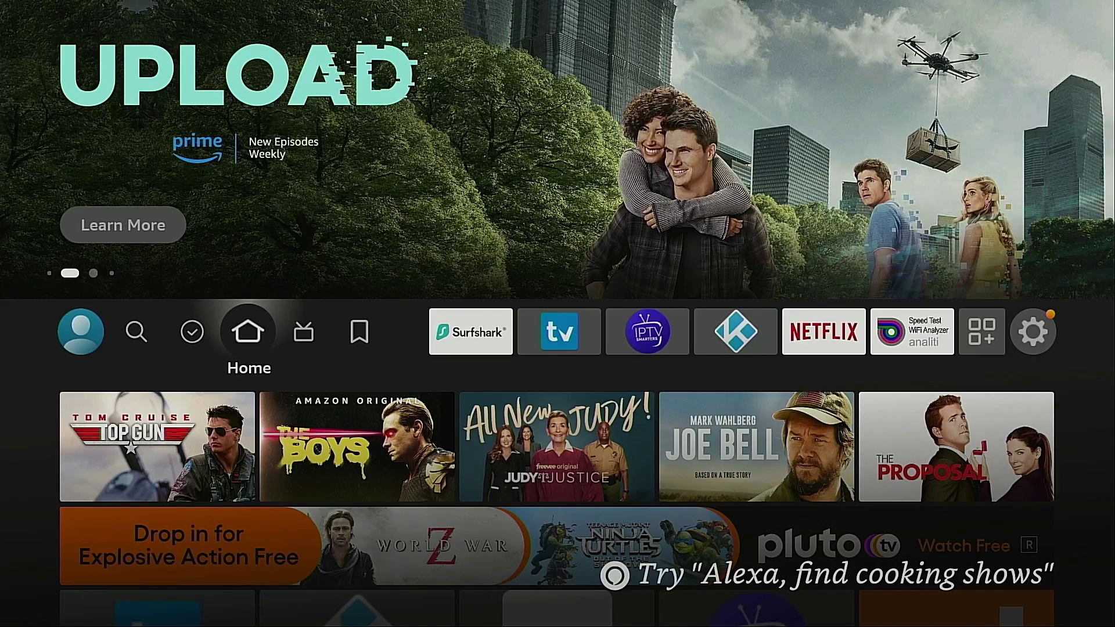
key(Left)
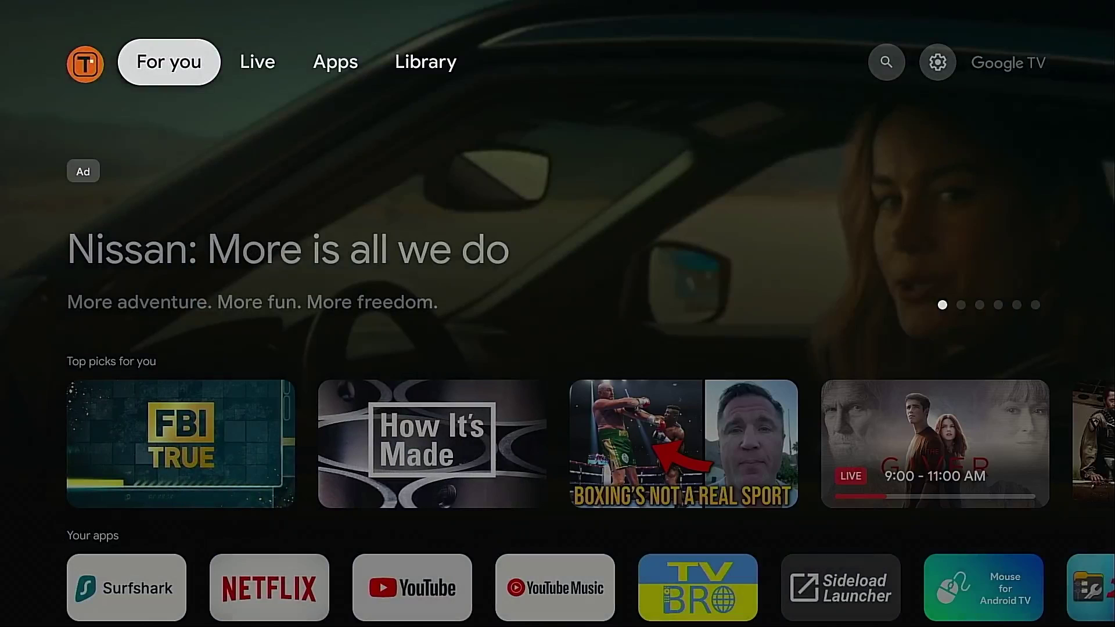
- Open Settings > System > About
key(Right)
key(Right)
key(Right)
key(Right)
key(Right)
key(Return)
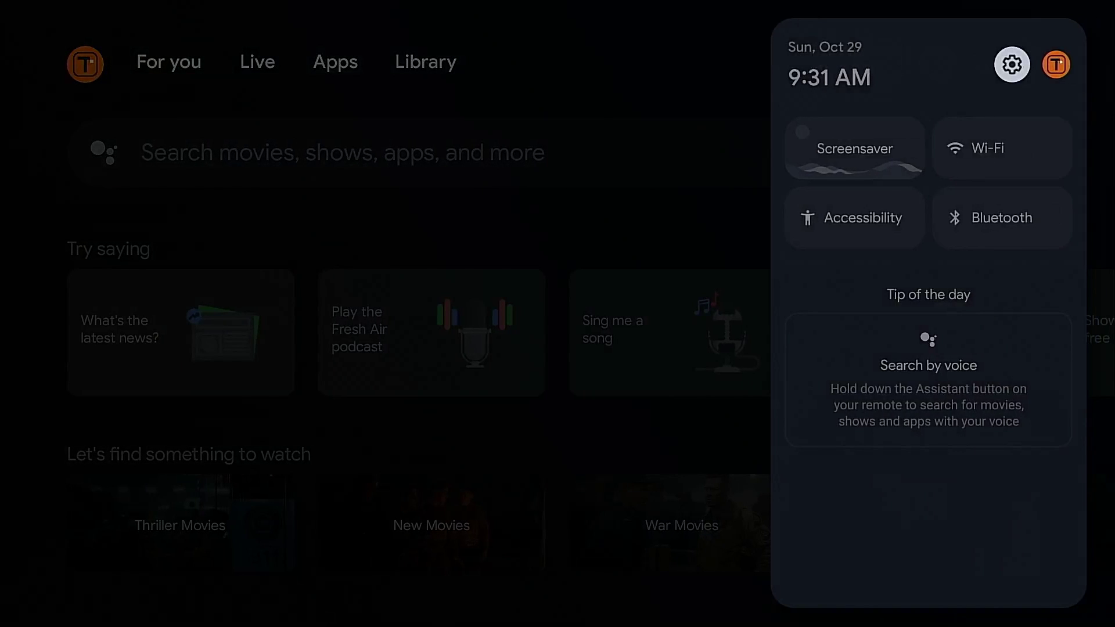
key(Return)
key(Down)
key(Down)
key(Down)
key(Down)
key(Down)
key(Return)
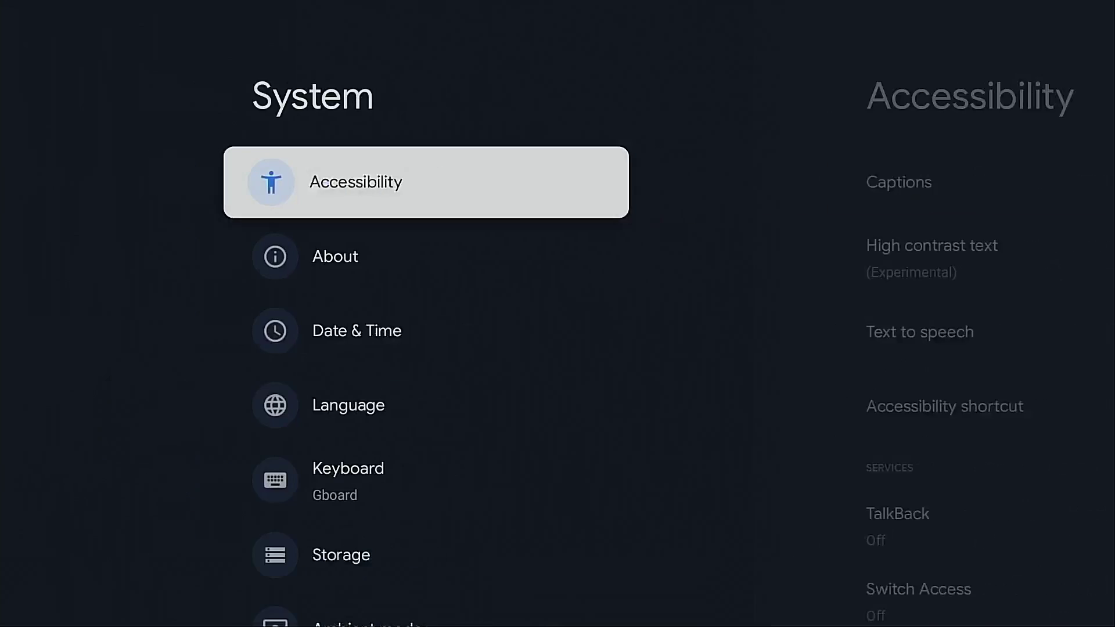
key(Down)
key(Return)
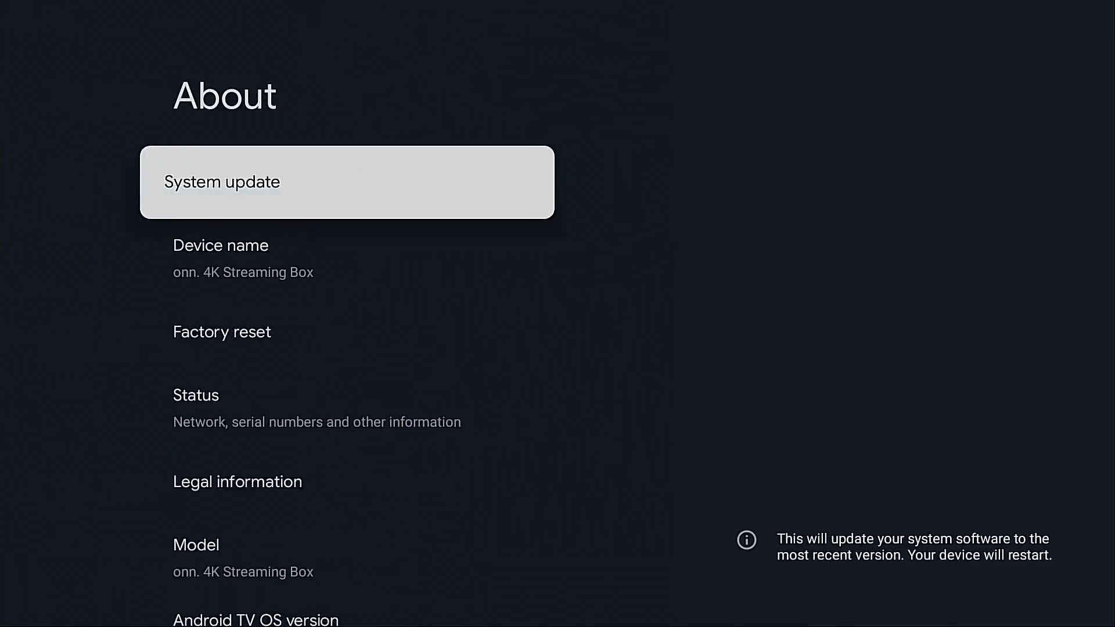
- Press the Android TV OS build entry repeatedly until developer mode is unlocked
key(Down)
key(Down)
key(Down)
key(Down)
key(Down)
key(Down)
key(Down)
key(Down)
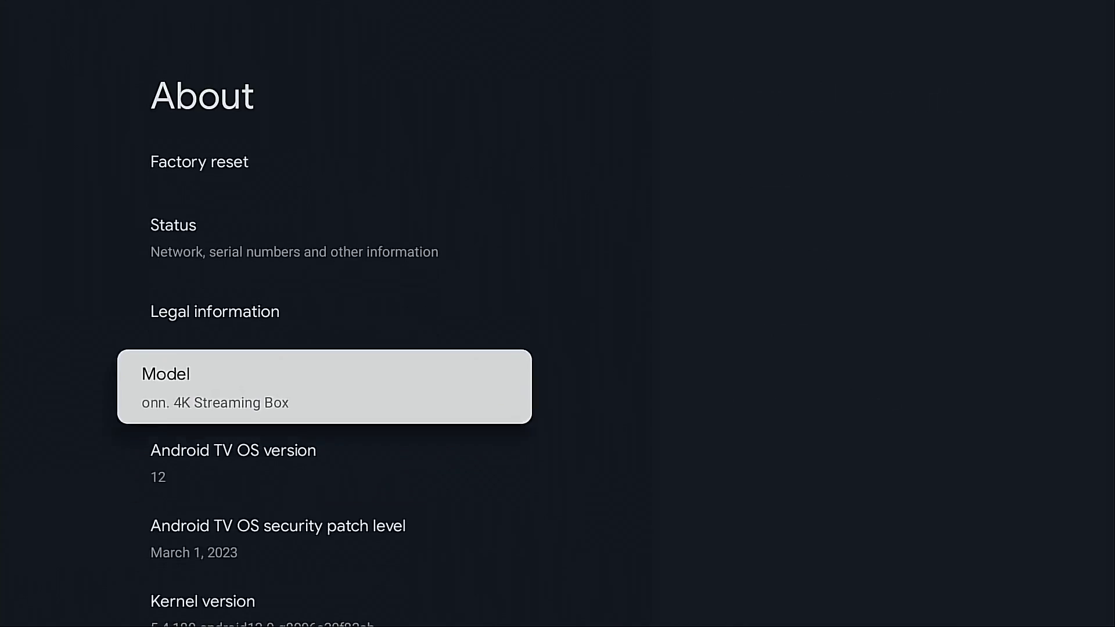
key(Down)
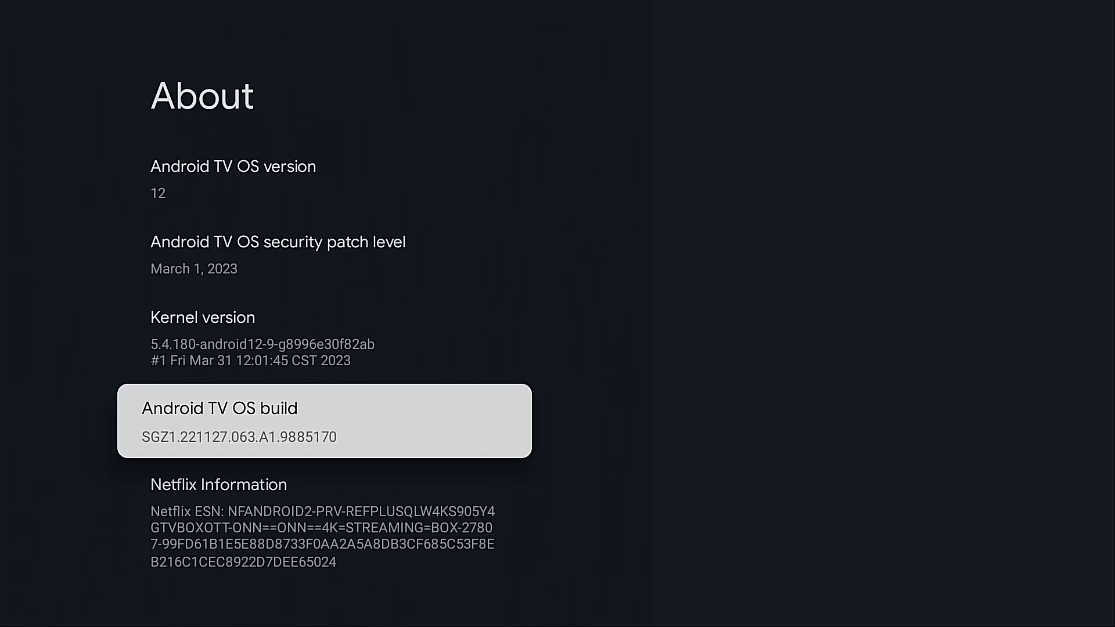
key(Return)
key(Return)
key(Return)
key(Return)
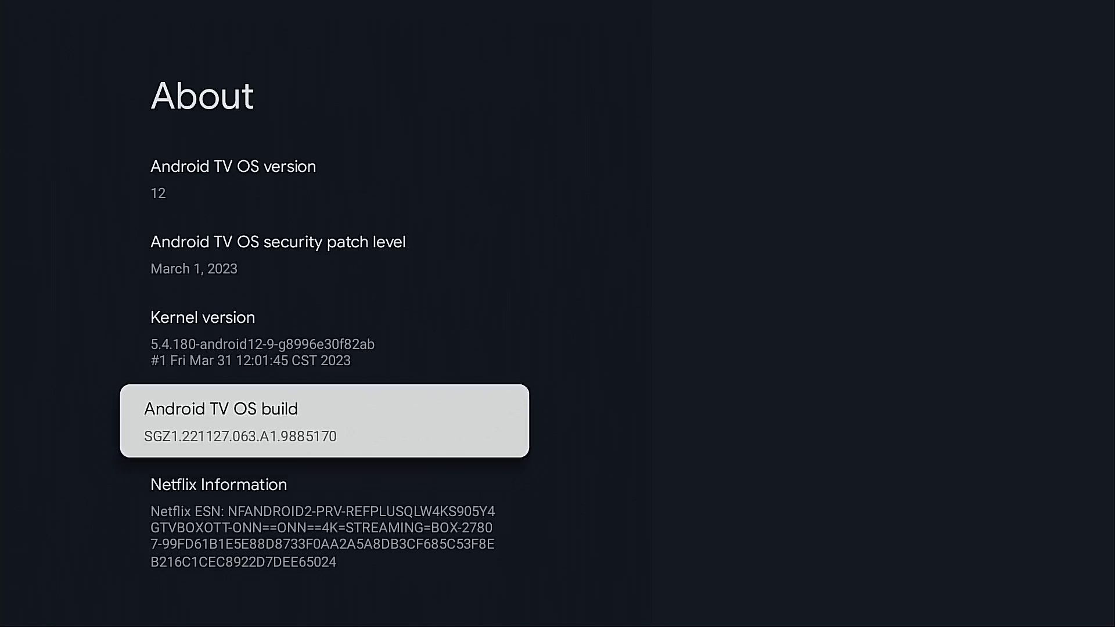
key(Return)
key(Return)
key(Return)
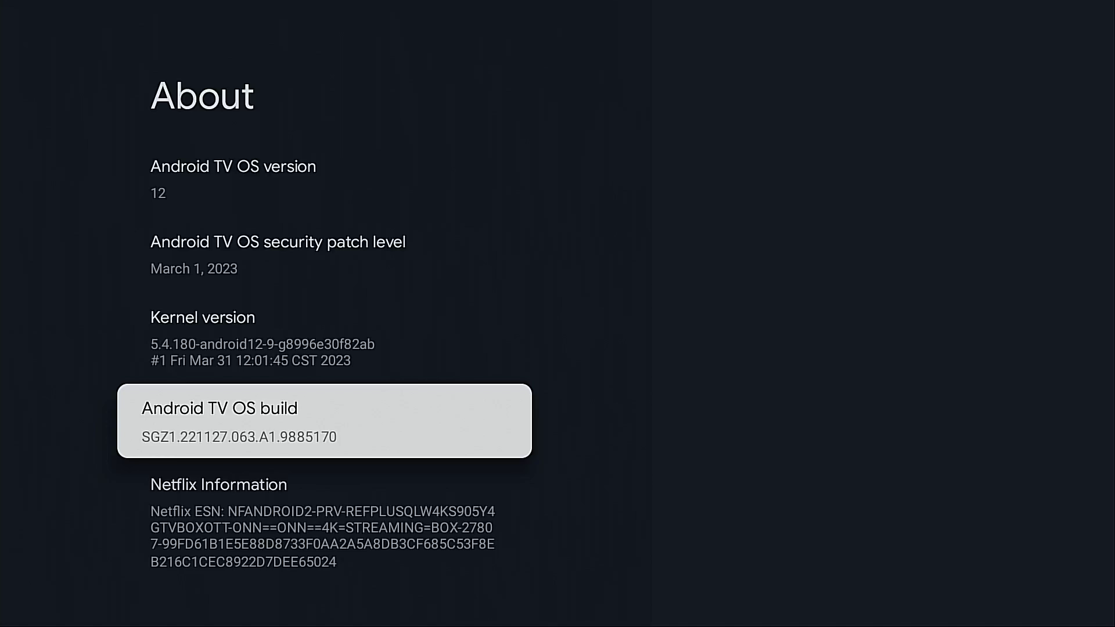
- Open Developer options from the System list and scroll to Window animation scale
key(Escape)
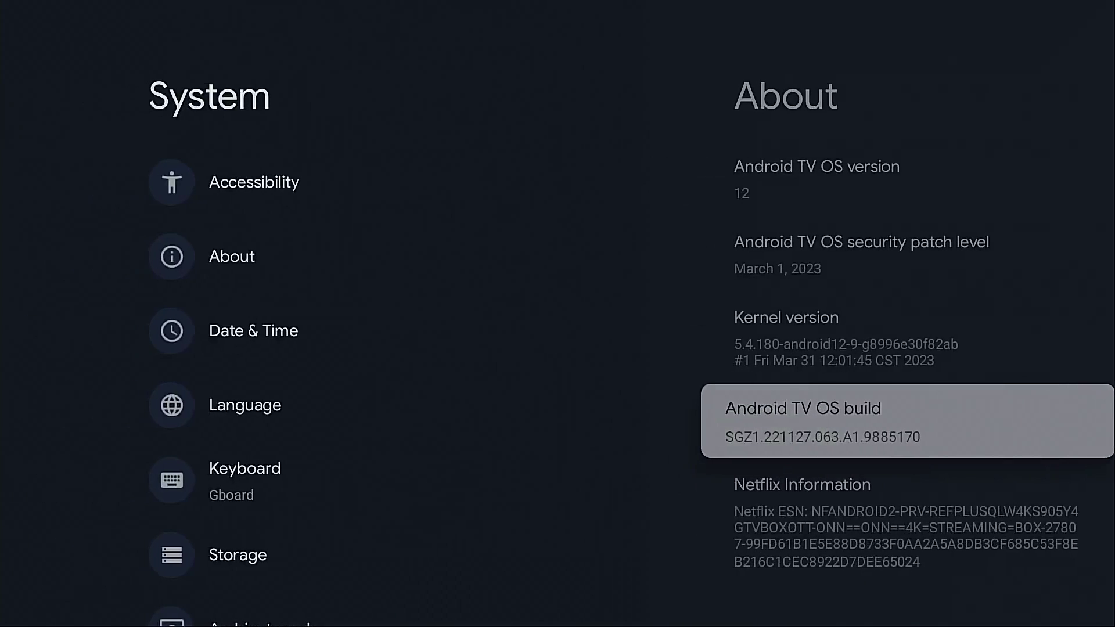
key(Down)
key(Down)
key(Down)
key(Down)
key(Down)
key(Down)
key(Down)
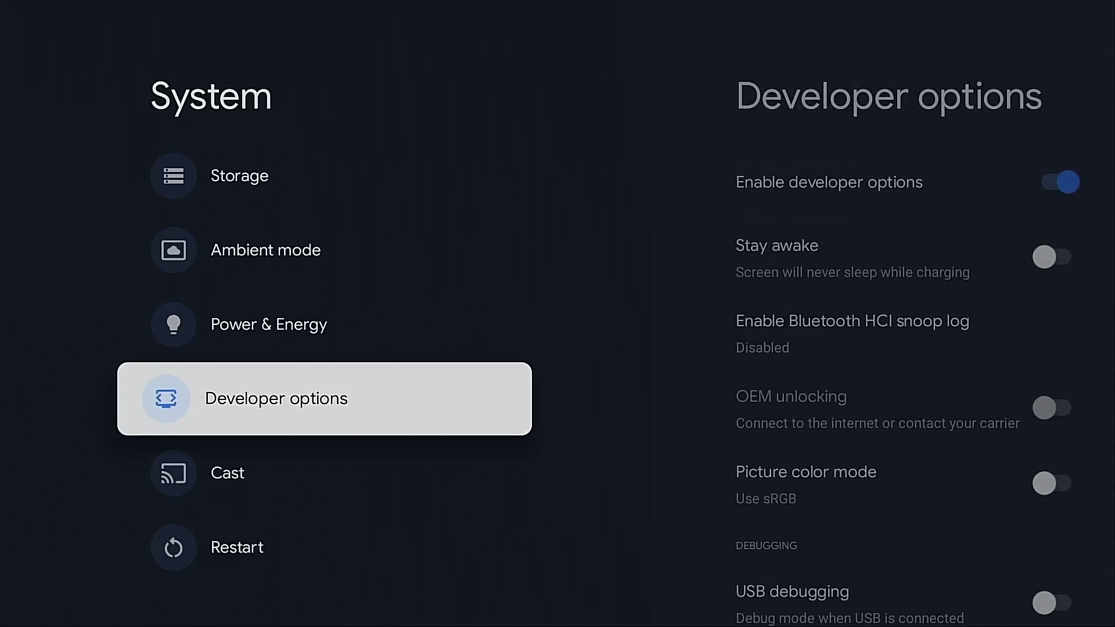
key(Return)
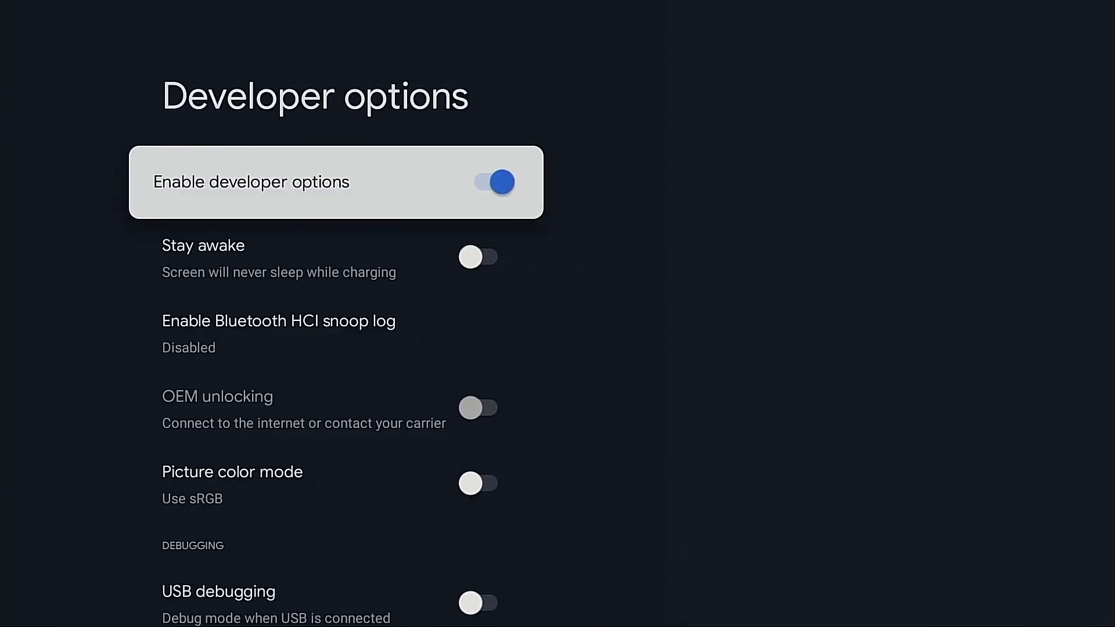
key(Down)
key(Down)
key(Down)
key(Down)
key(Down)
key(Down)
key(Down)
key(Down)
key(Down)
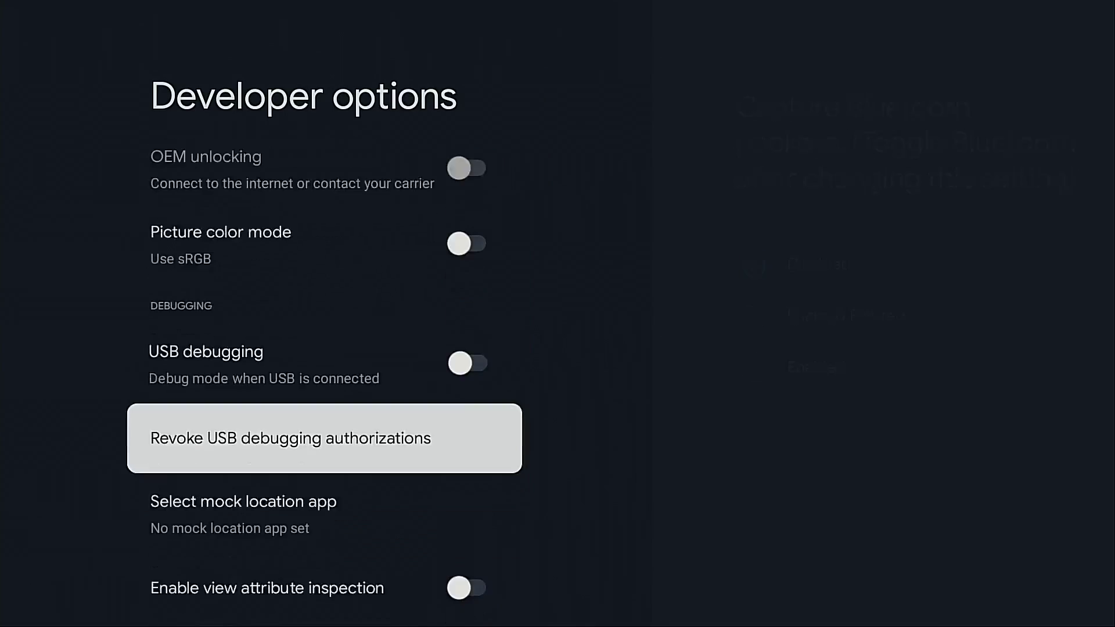
key(Down)
key(Down)
key(Down)
key(Down)
key(Down)
key(Down)
key(Down)
key(Down)
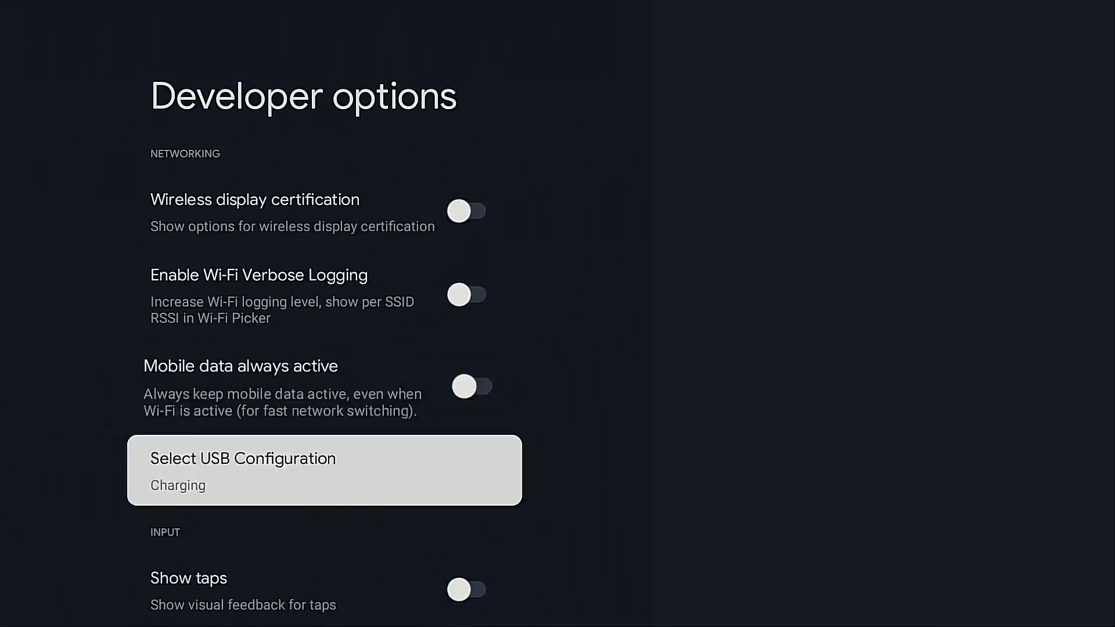
key(Down)
key(Down)
key(Down)
key(Down)
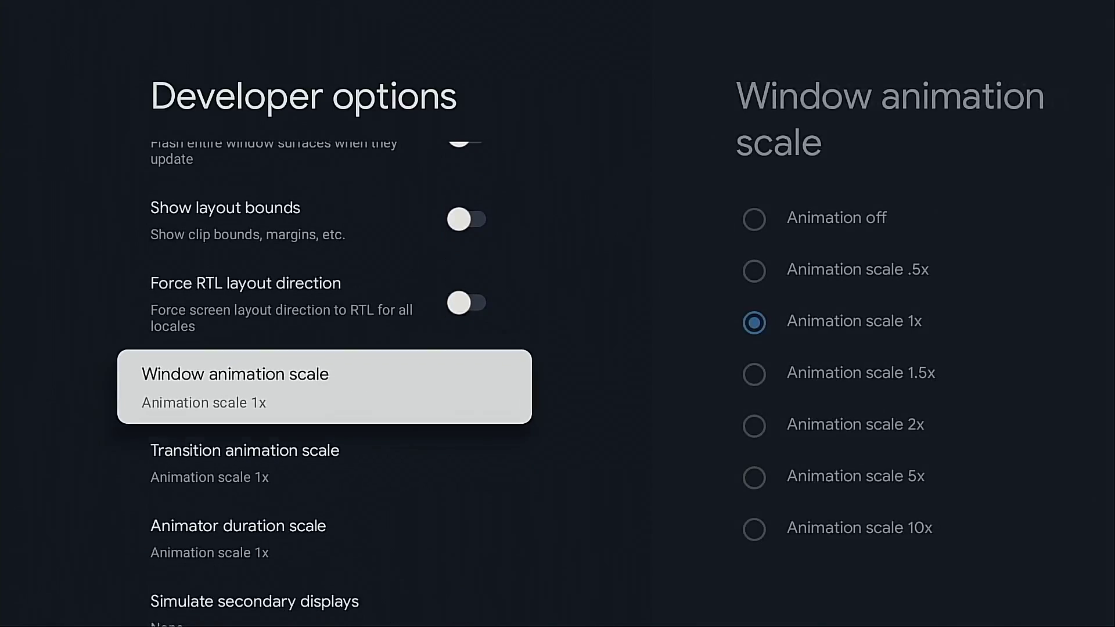
key(Up)
key(Up)
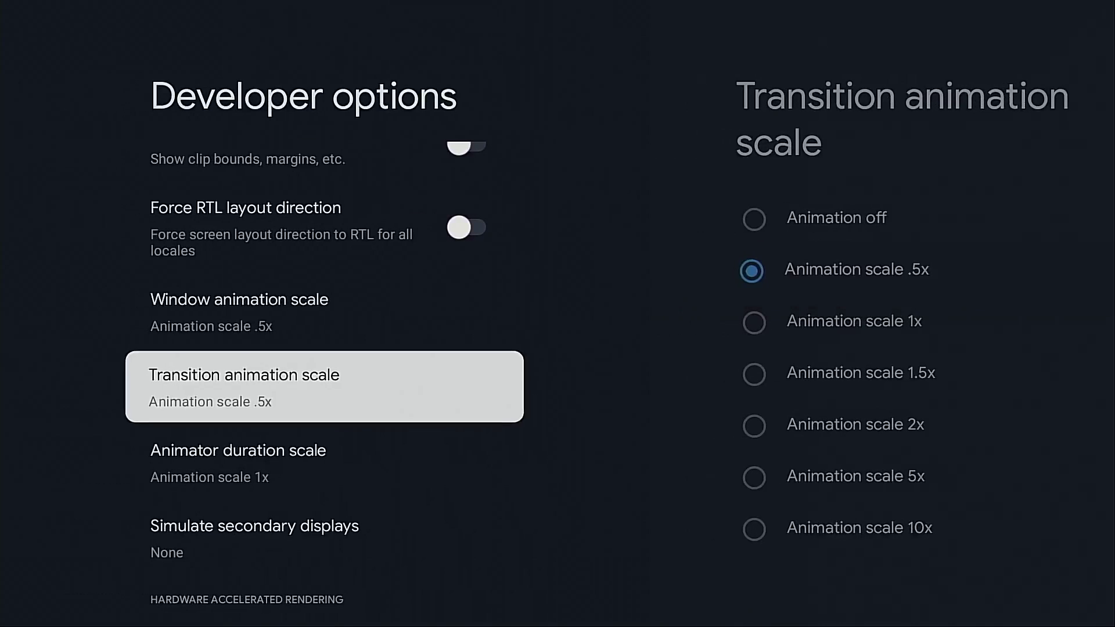
- Set window and transition animation scales to .5x and choose .5x animator duration scale
key(Down)
key(Return)
key(Down)
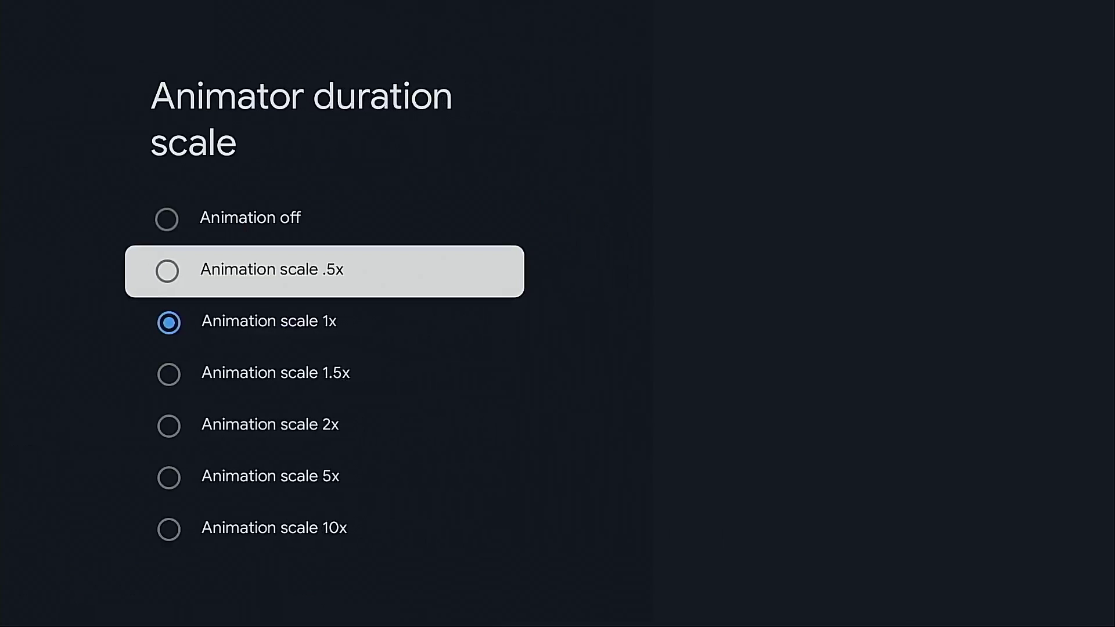
key(Return)
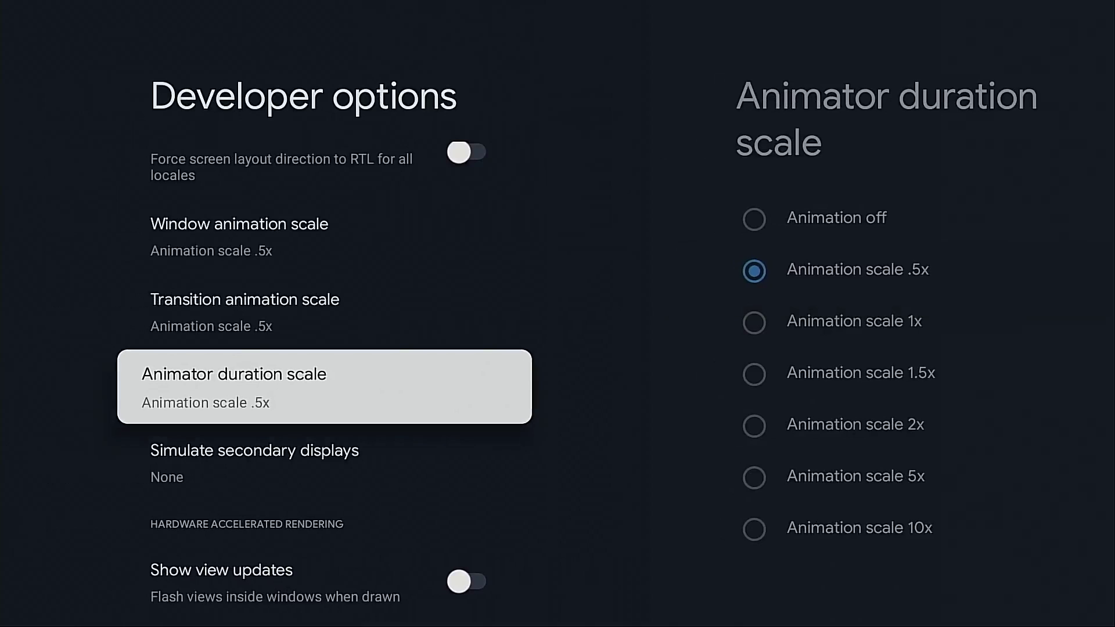
- Go to the home screen and open the full Settings screen from quick settings
key(Home)
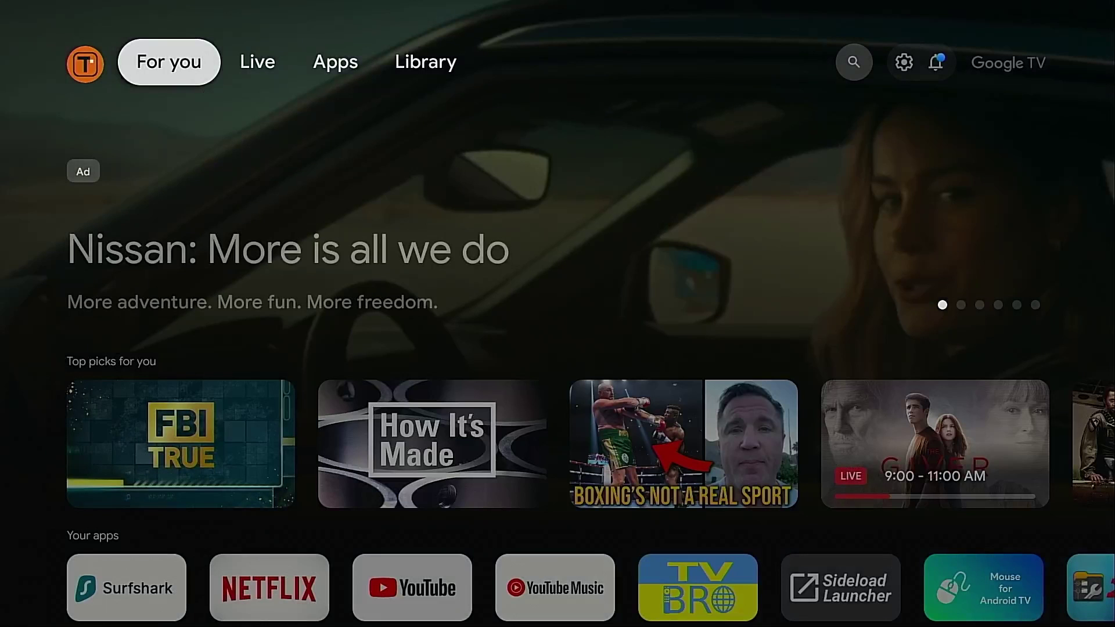
key(Right)
key(Right)
key(Right)
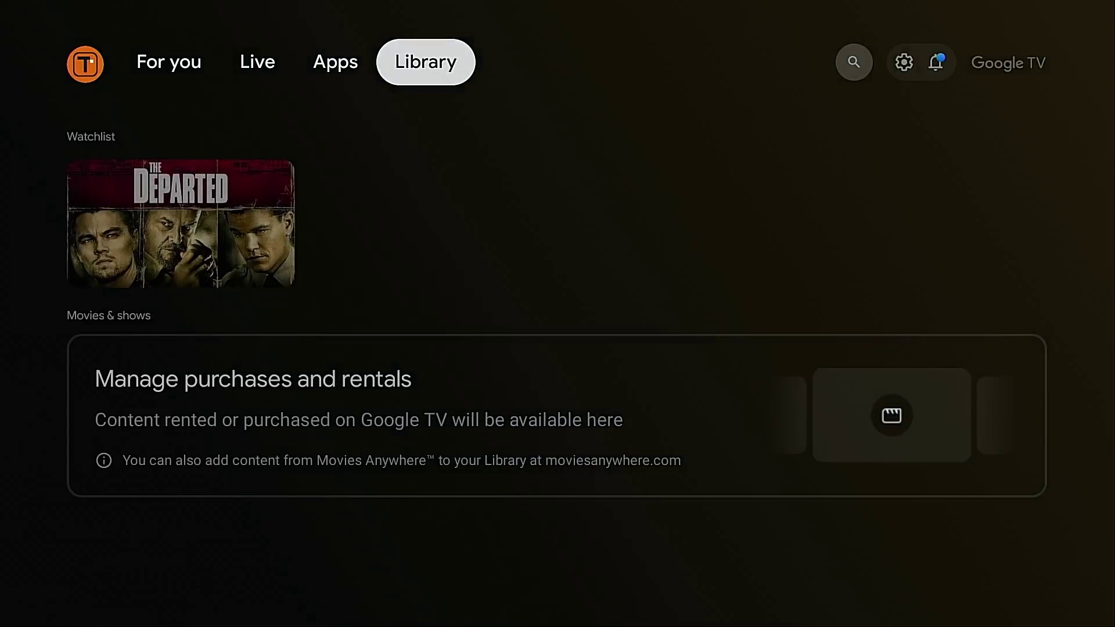
key(Right)
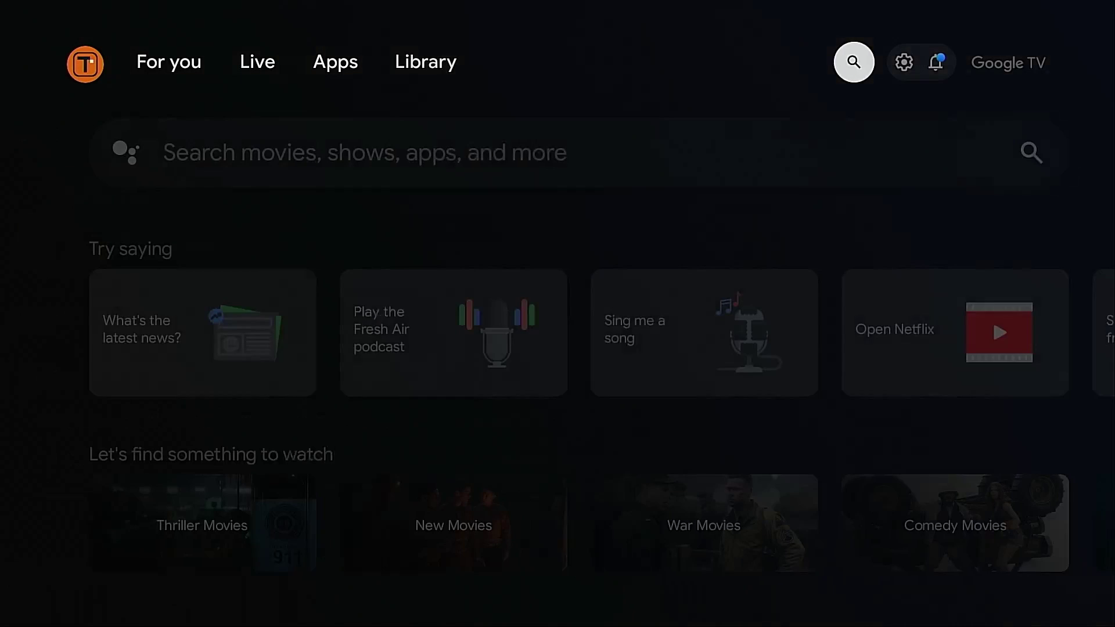
key(Right)
key(Return)
key(Return)
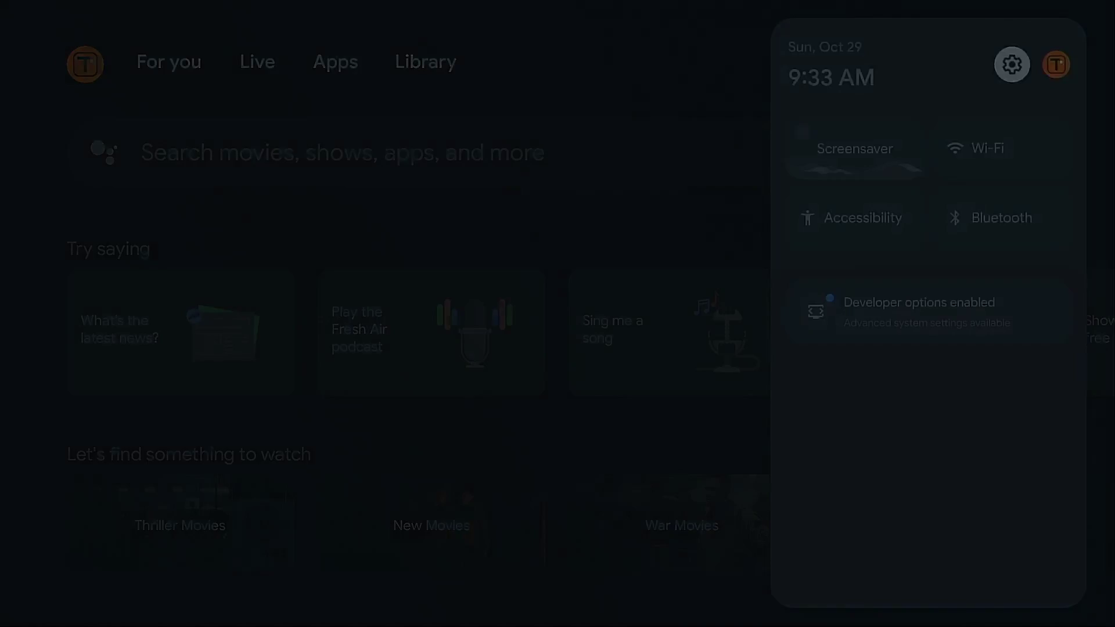
key(Down)
- Browse the Settings categories, close Settings, and move to the Library tab
key(Down)
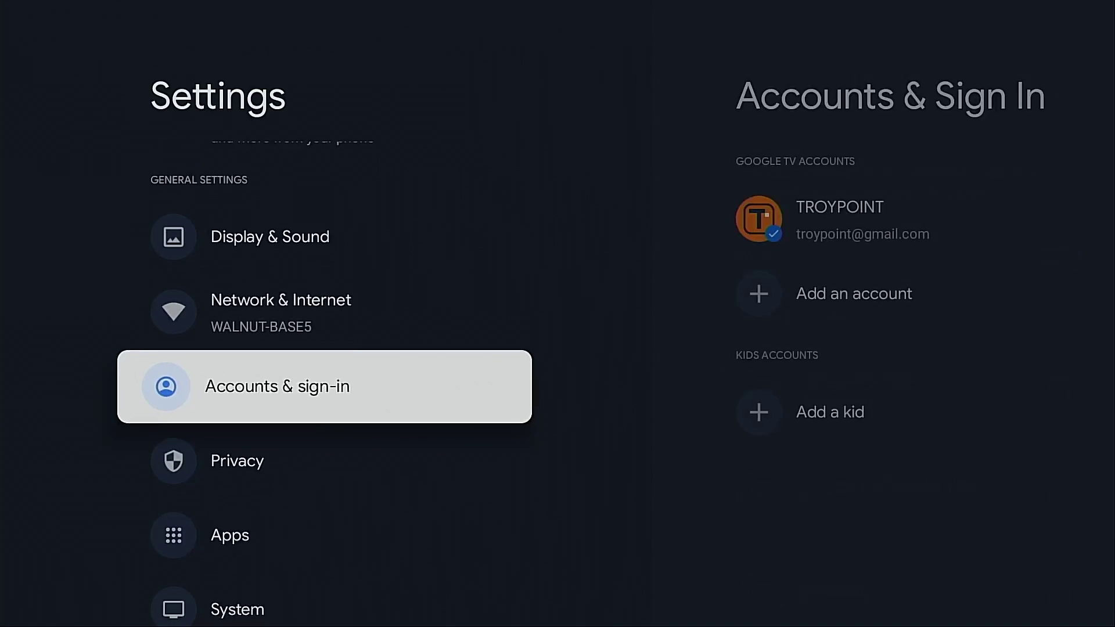
key(Down)
key(Down)
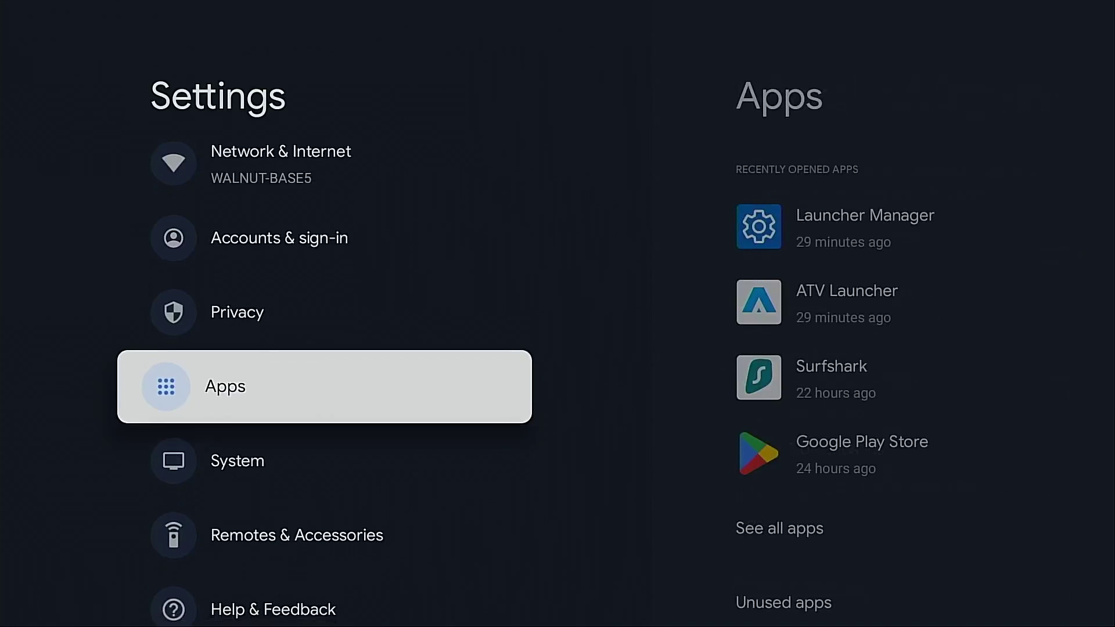
key(Down)
key(Down)
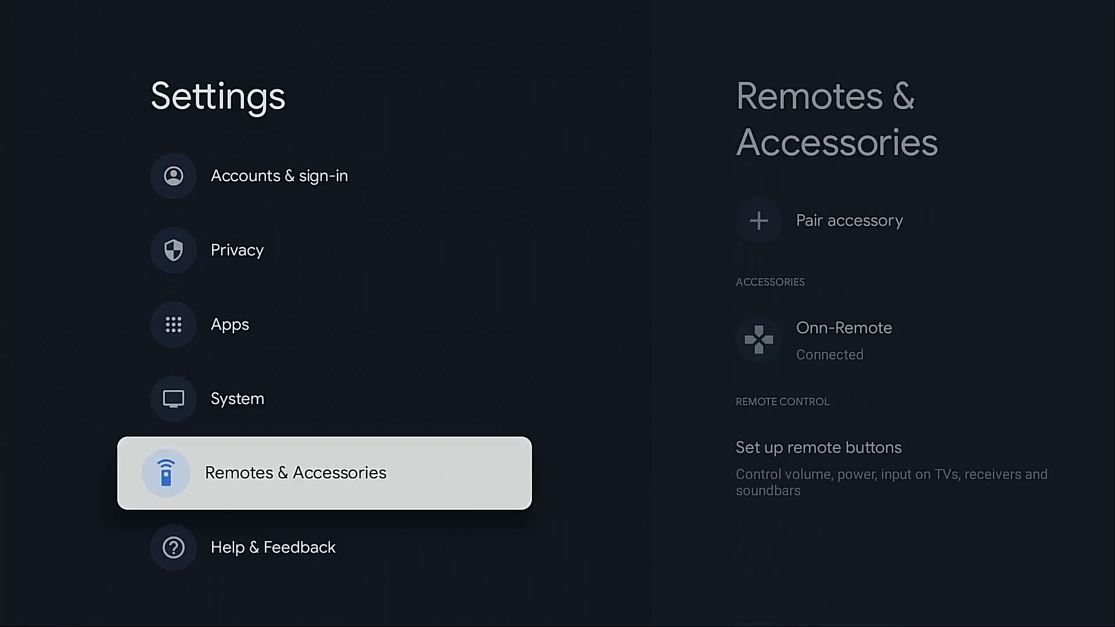
key(Down)
key(Up)
key(Up)
key(Up)
key(Up)
key(Up)
key(Up)
key(Up)
key(Up)
key(Escape)
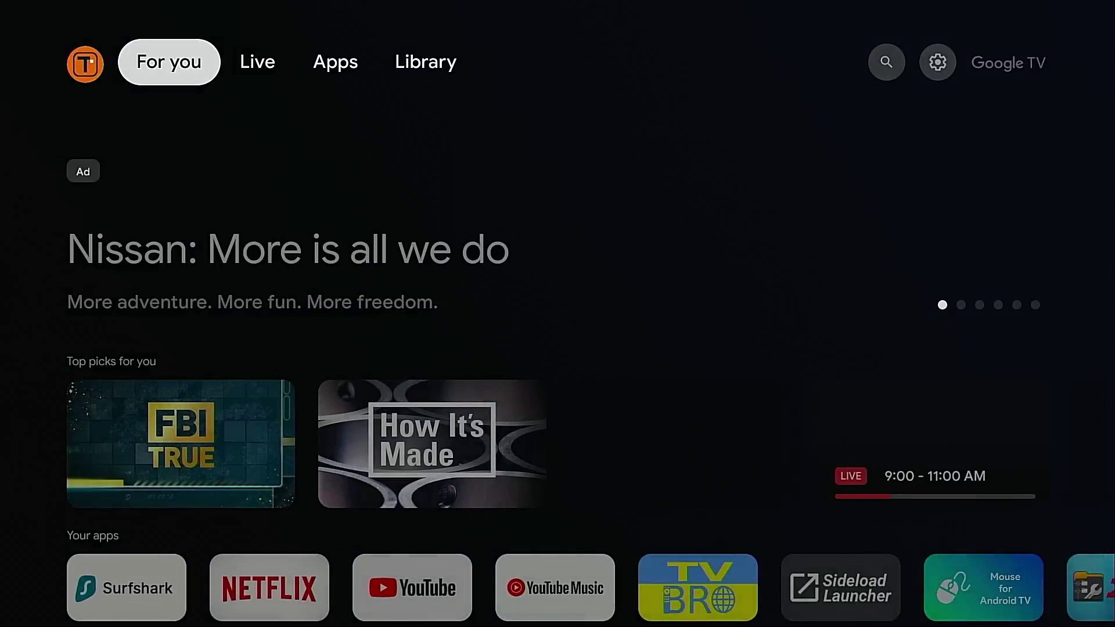
key(Right)
key(Right)
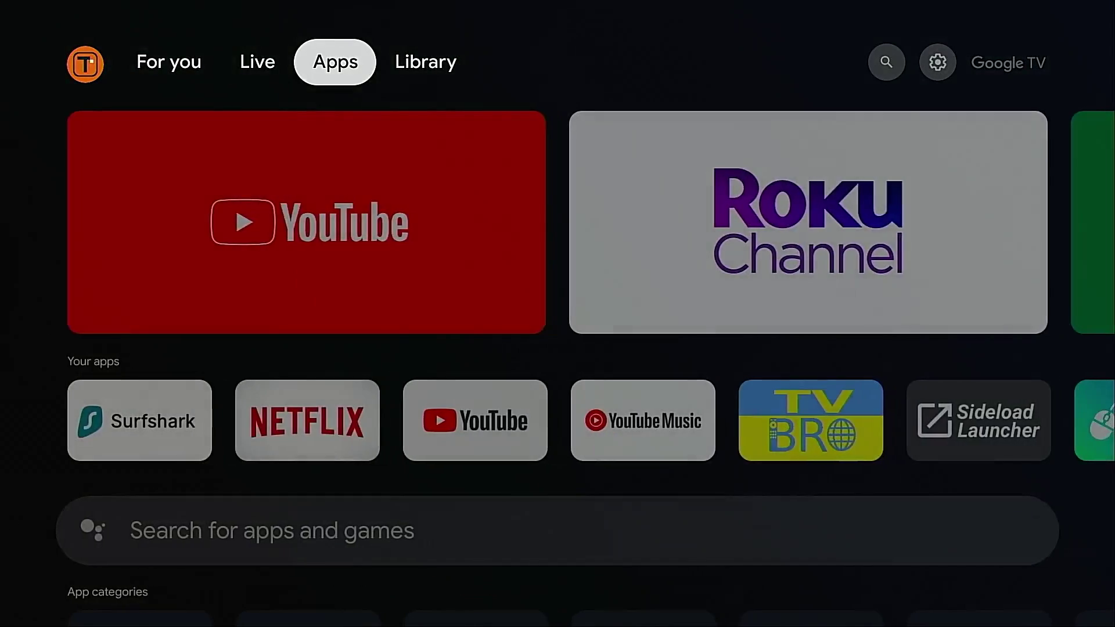
key(Right)
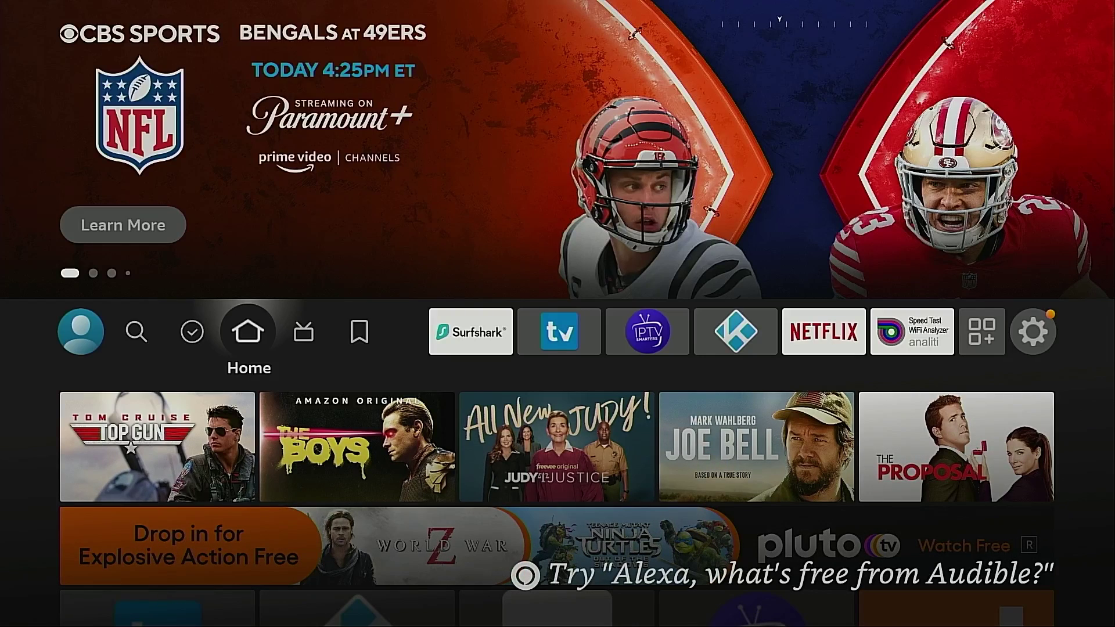
- Move focus along the Fire TV top row to the Apps grid beside the settings gear
key(Right)
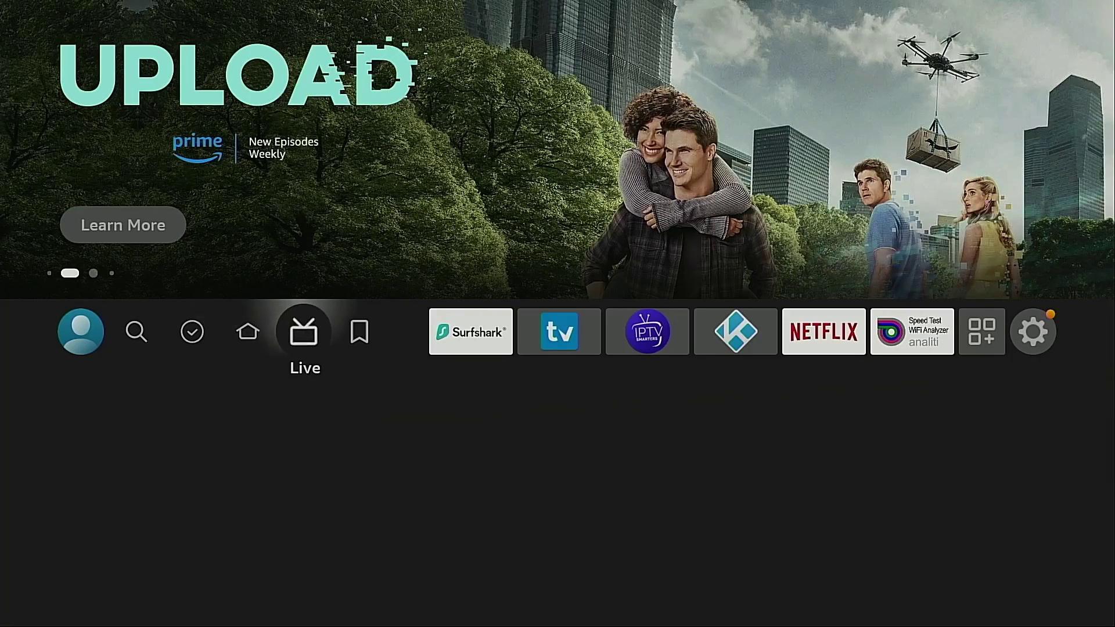
key(Right)
key(Right)
key(Right)
key(Right)
key(Right)
key(Right)
key(Right)
key(Right)
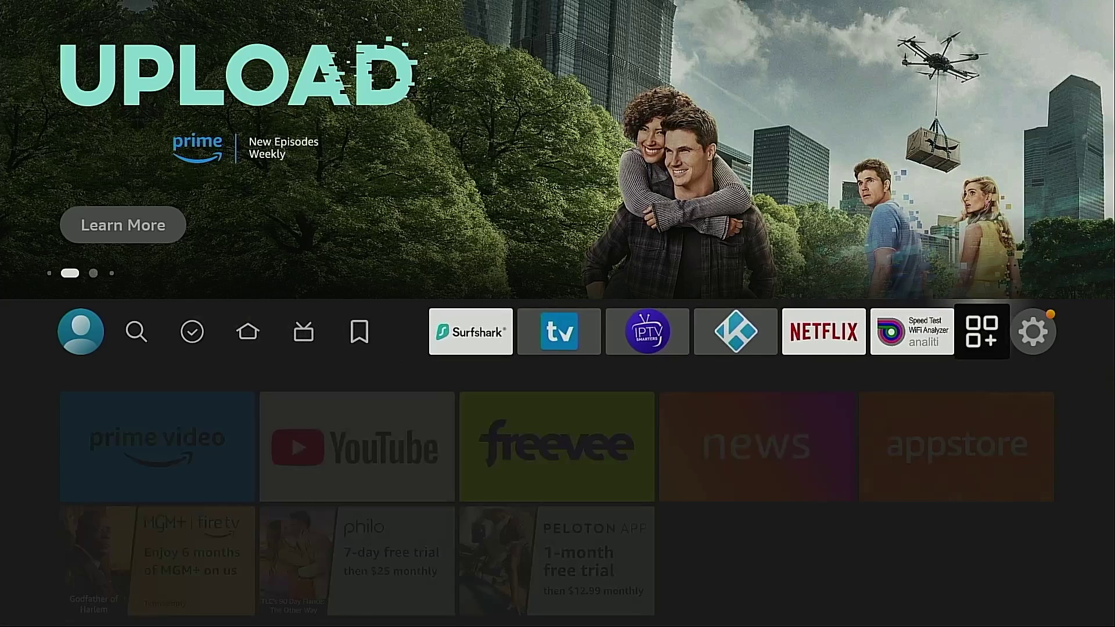
- In My Fire TV > About, press the Fire TV Stick 4K Max entry repeatedly to unlock developer mode
key(Right)
key(Down)
key(Down)
key(Down)
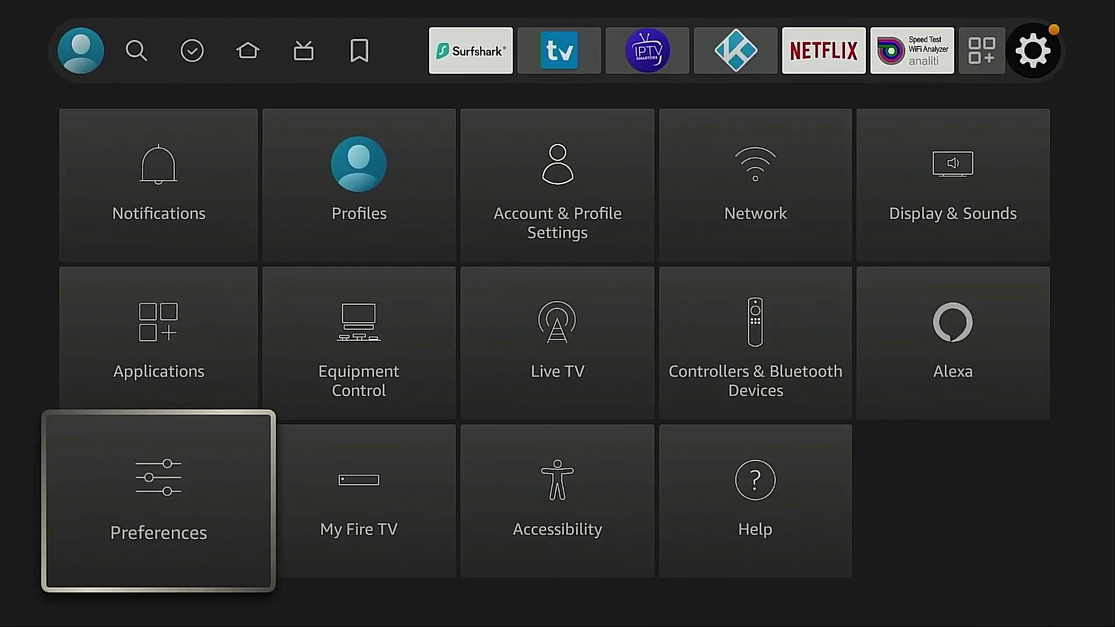
key(Right)
key(Return)
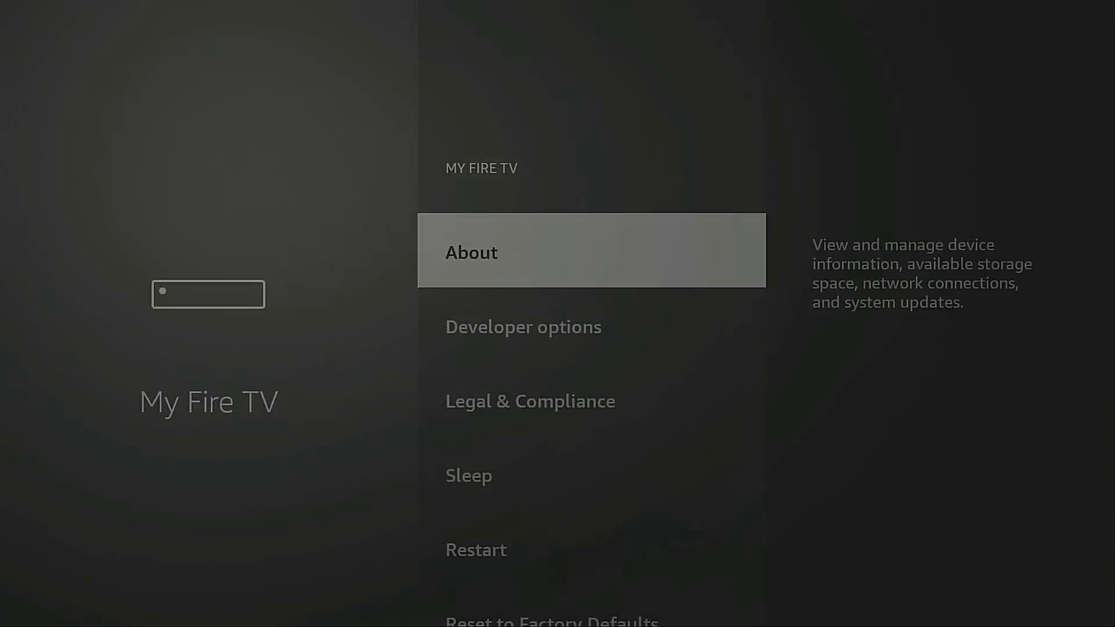
key(Down)
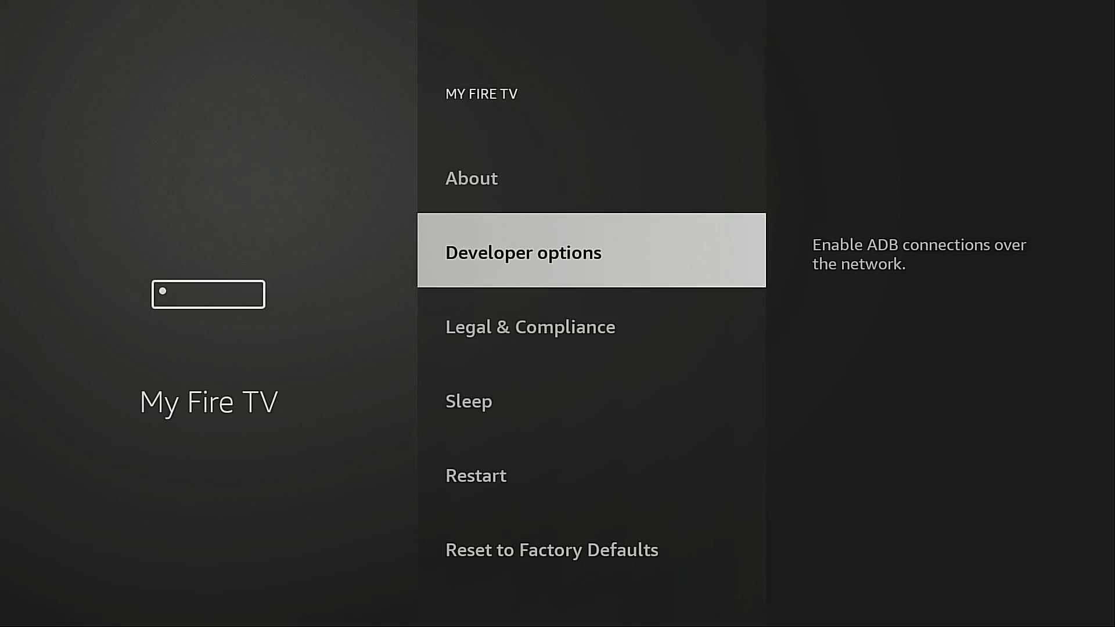
key(Up)
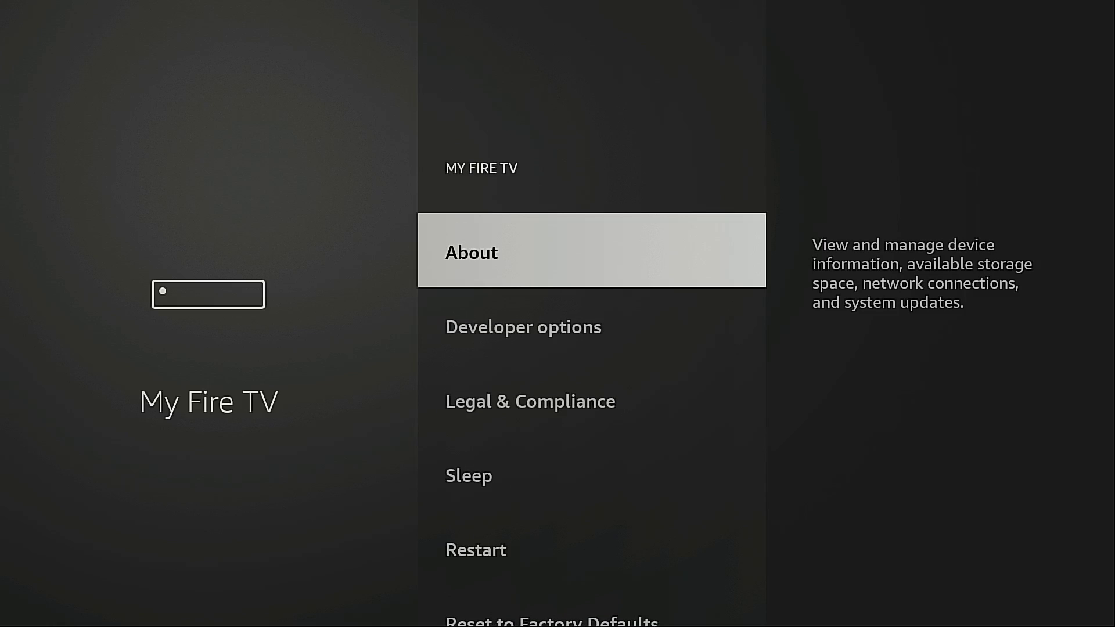
key(Return)
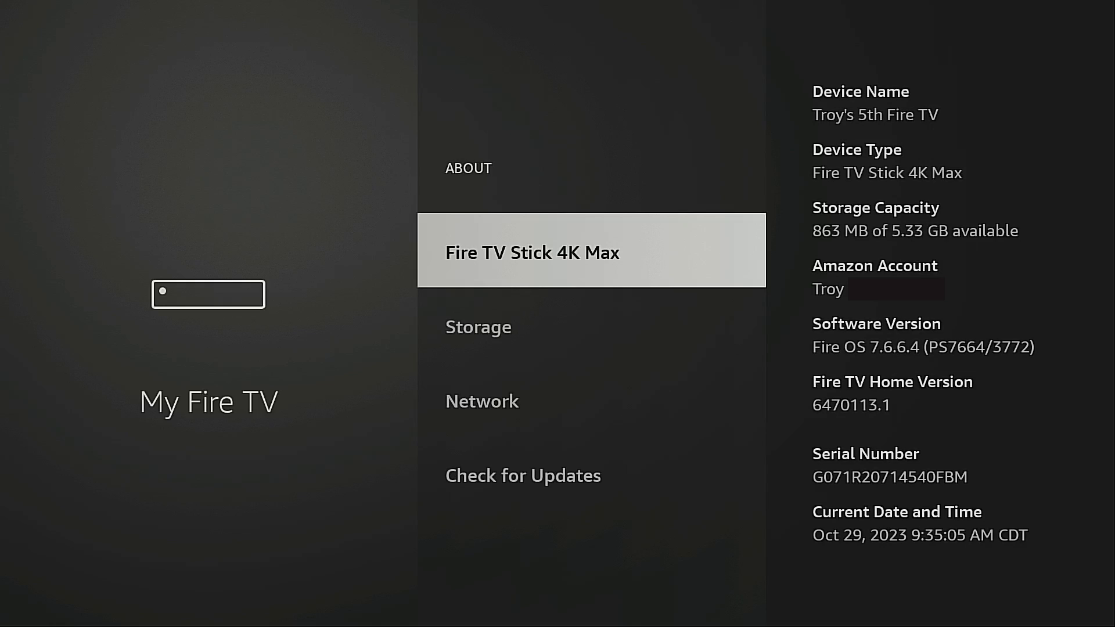
key(Return)
key(Return)
key(Return)
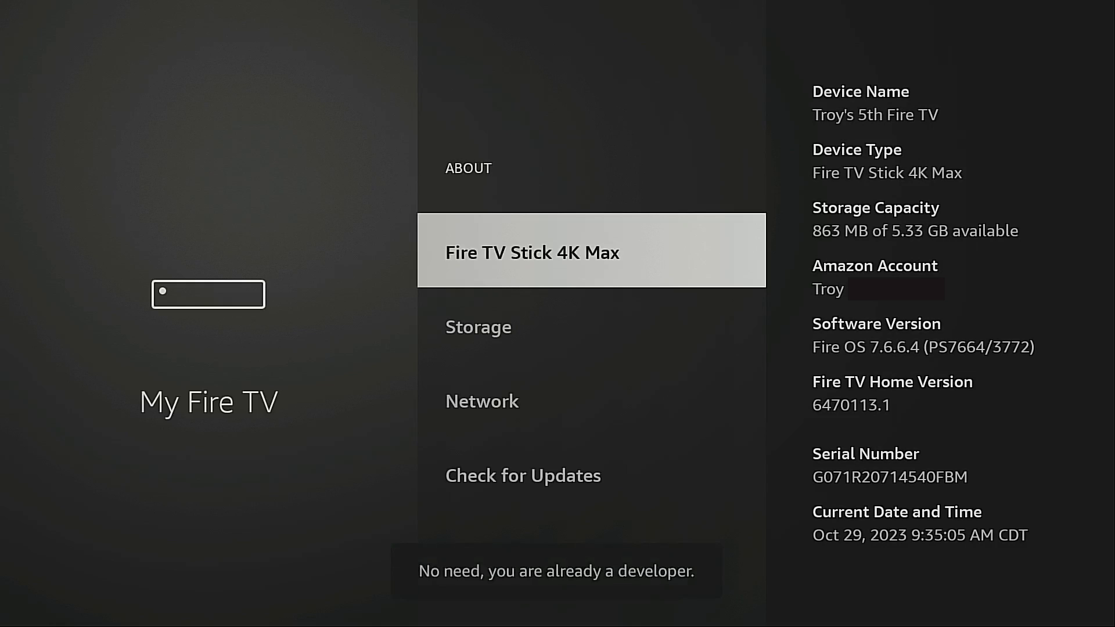
key(Return)
key(Return)
key(Return)
key(Return)
key(Return)
key(Return)
key(Return)
key(Return)
key(Return)
key(Return)
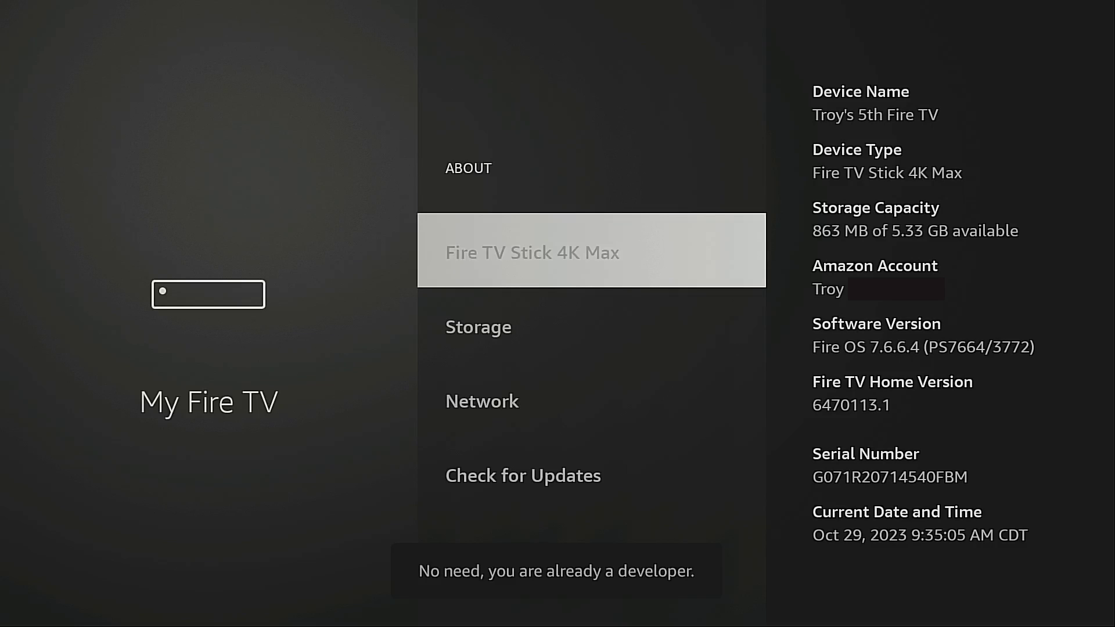
key(Return)
key(Return)
key(Return)
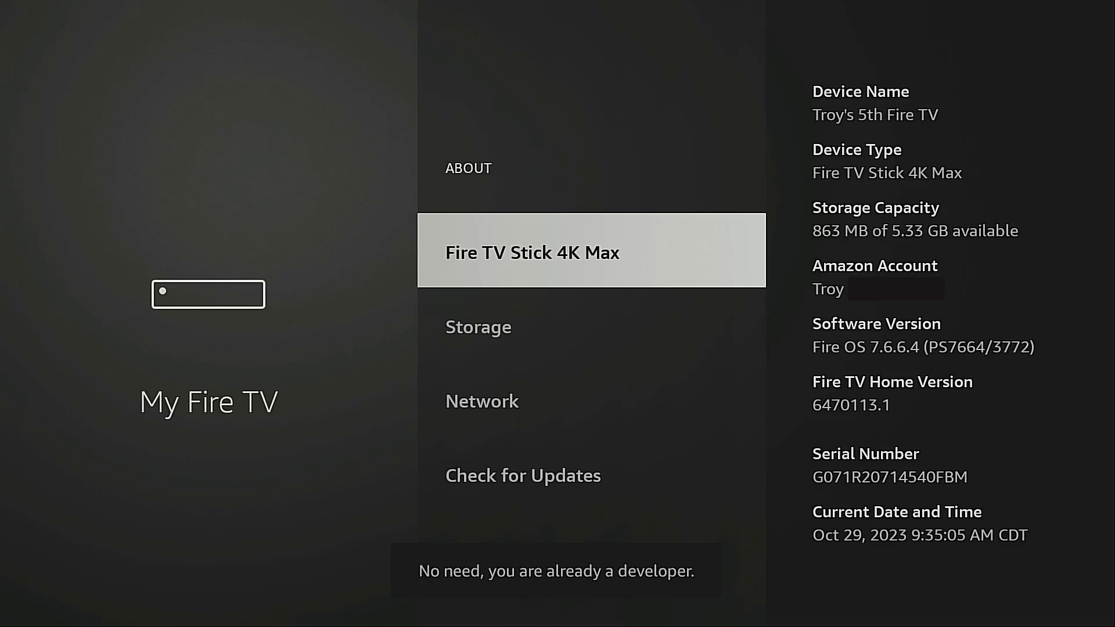
- Switch ADB debugging to ON in Developer options
key(Escape)
key(Down)
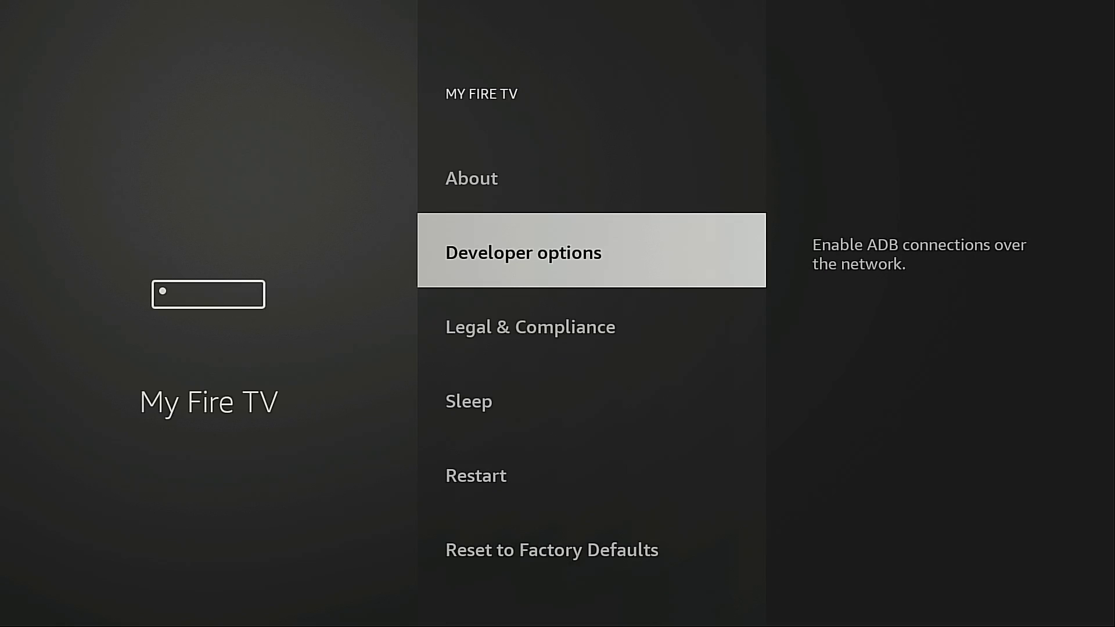
key(Return)
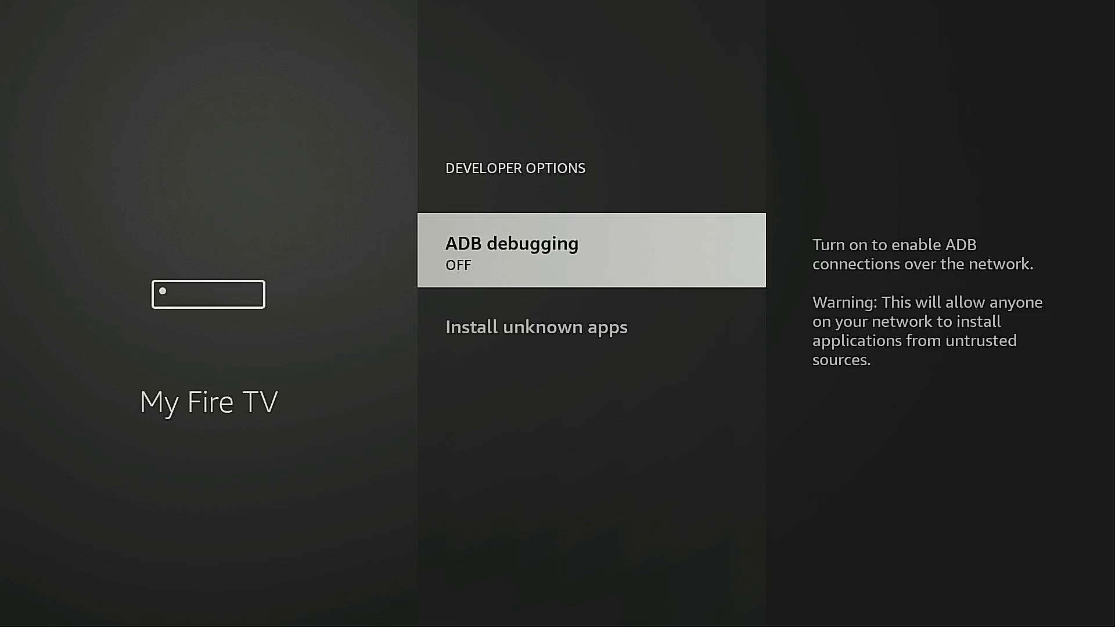
key(Return)
- Search for 'Do' on the Find page and pick the Downloader suggestion
key(Home)
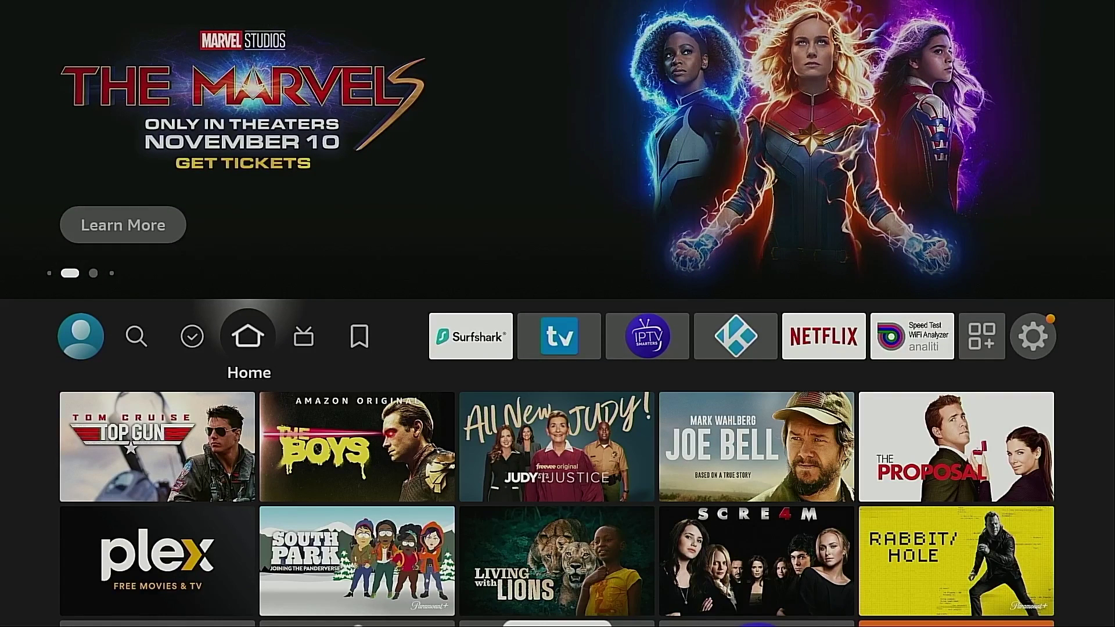
key(Left)
key(Left)
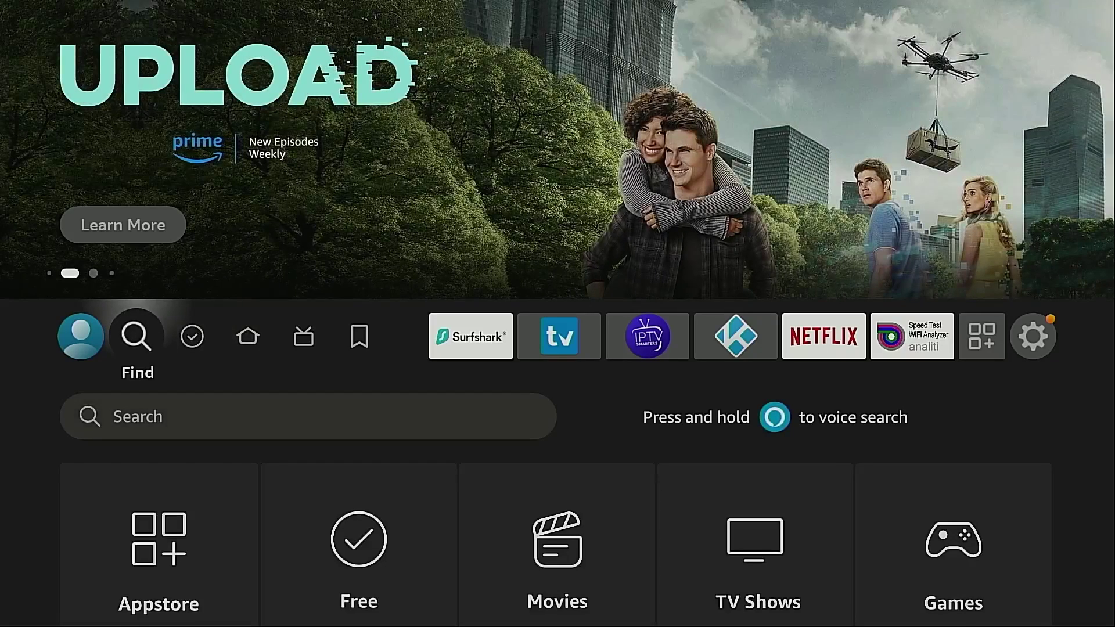
key(Down)
key(Return)
key(Right)
key(Right)
key(Right)
key(Return)
key(Down)
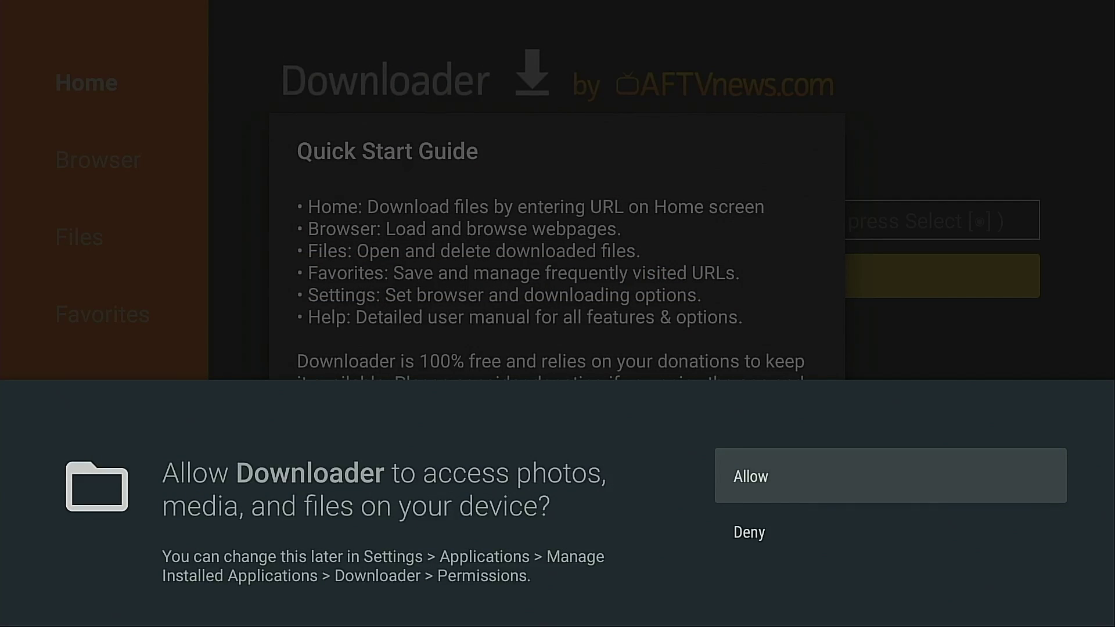
- Allow Downloader file access, dismiss the Quick Start Guide, and select the URL field
key(Return)
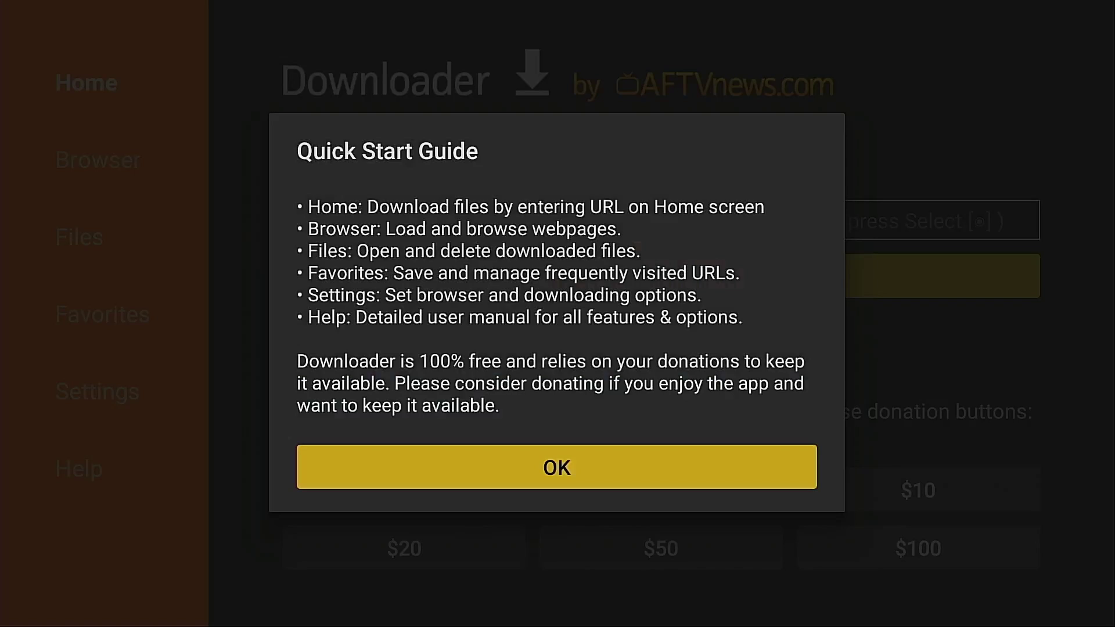
key(Return)
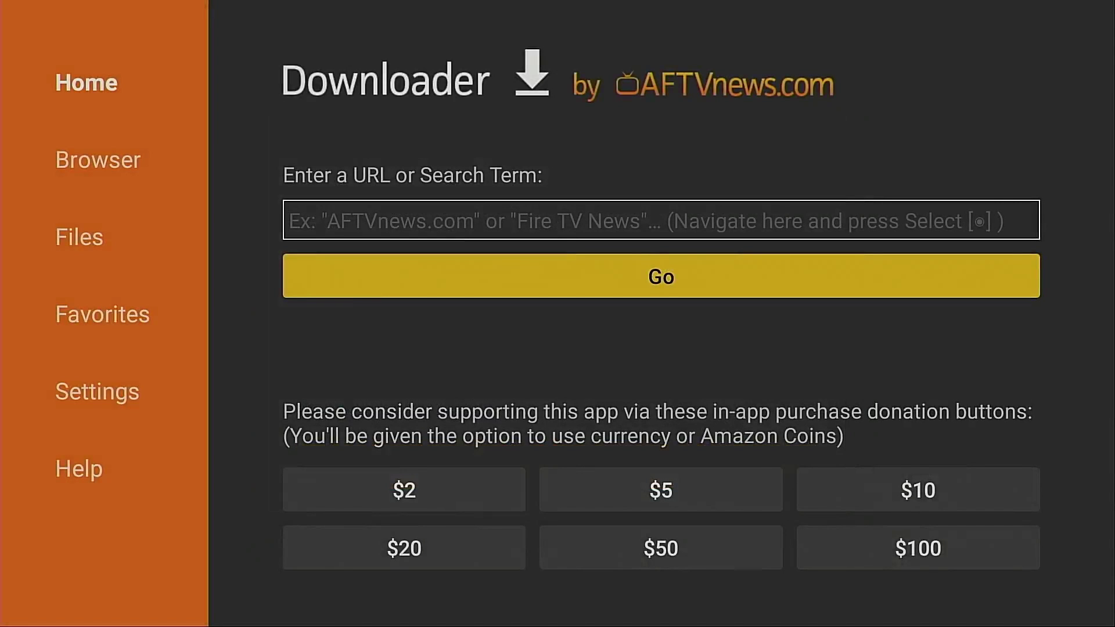
key(Up)
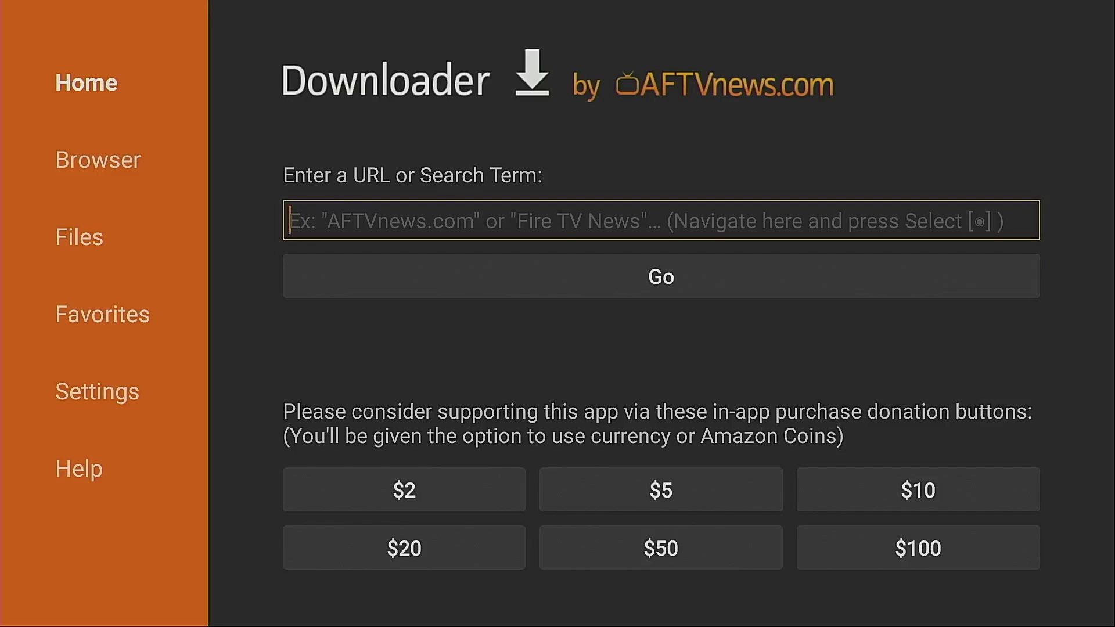
key(Return)
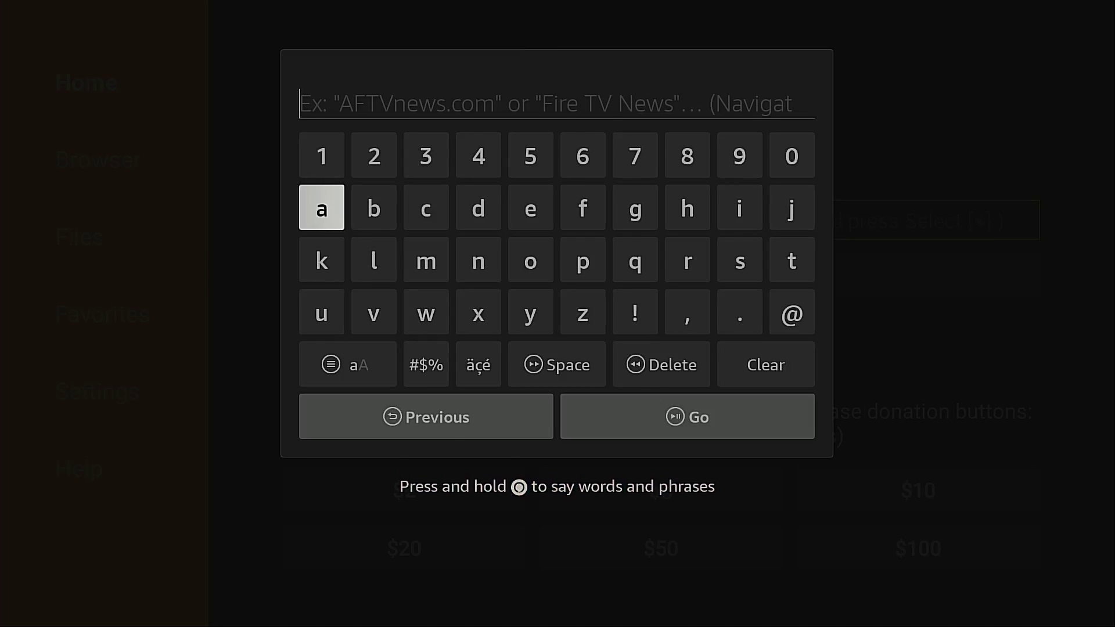
- Enter code 250931 on the on-screen keyboard and press Go to load the TROYPOINT Toolbox page
key(Up)
key(Return)
key(Right)
key(Right)
key(Right)
key(Right)
key(Left)
key(Return)
key(Right)
key(Right)
key(Right)
key(Right)
key(Right)
key(Return)
key(Left)
key(Return)
key(Right)
key(Right)
key(Right)
key(Right)
key(Return)
key(Left)
key(Left)
key(Return)
key(Down)
key(Down)
key(Down)
key(Down)
key(Down)
key(Right)
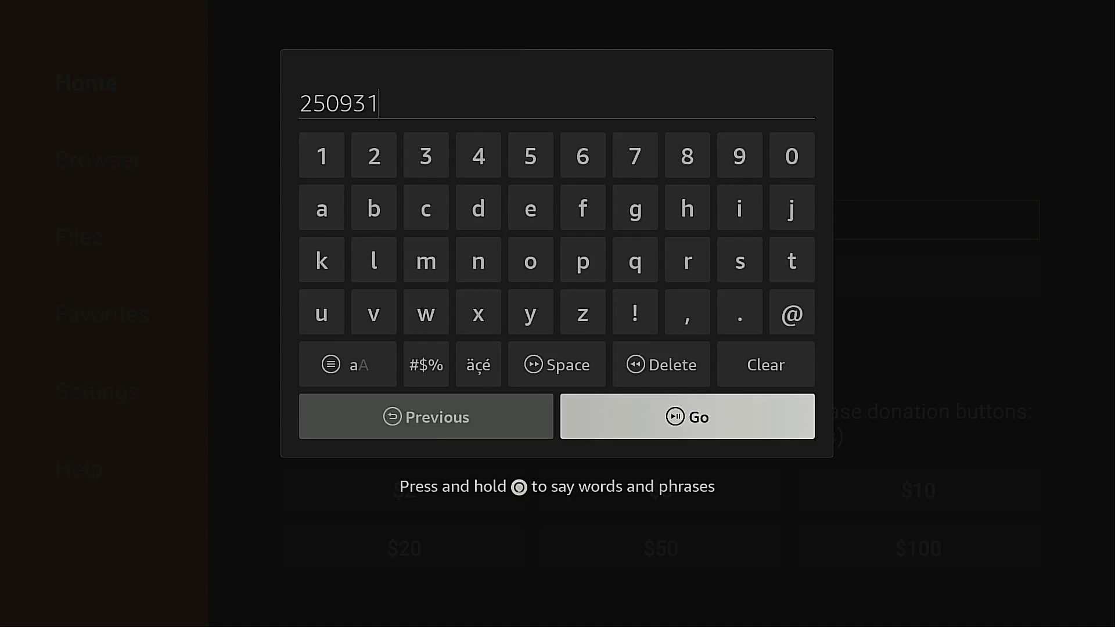
key(Return)
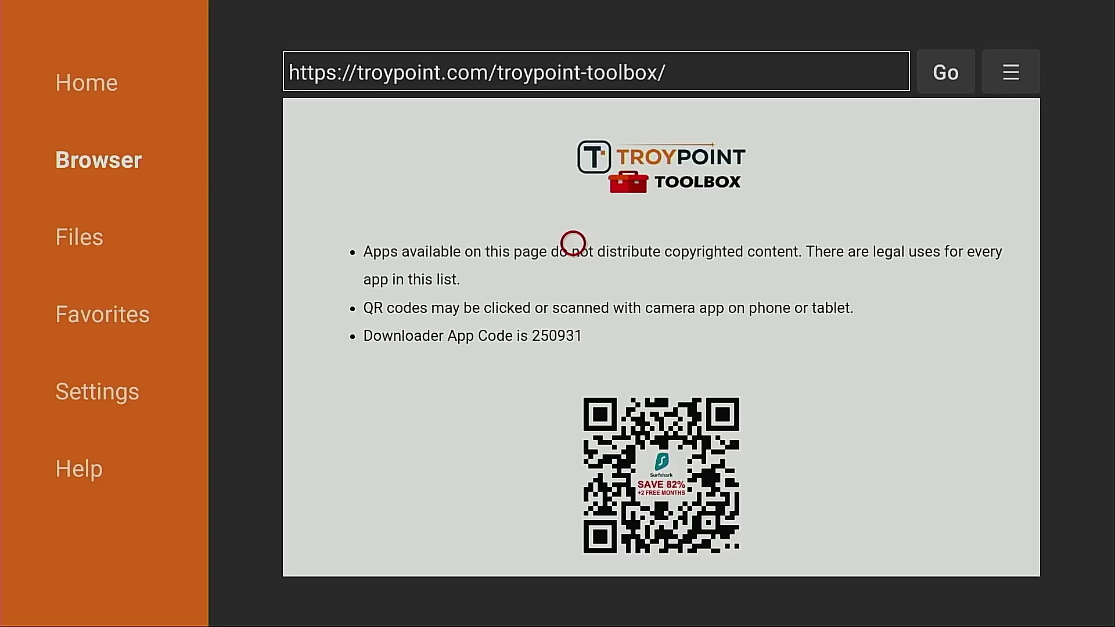
- Add the TROYPOINT Toolbox page to Downloader's favorites and save it
key(Menu)
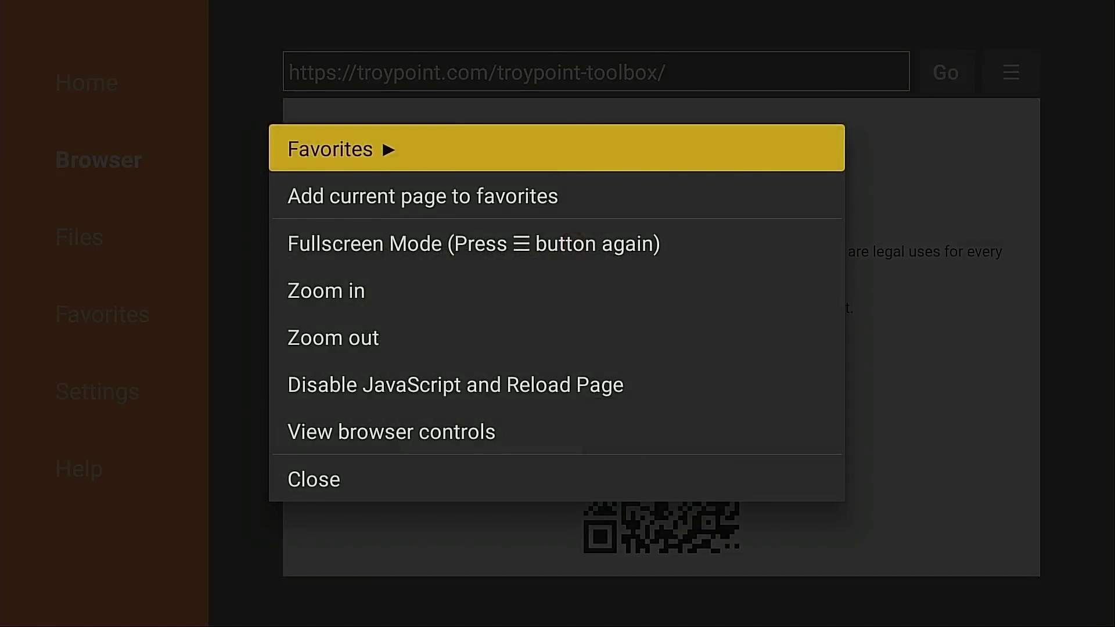
key(Down)
key(Return)
key(Down)
- Reopen TROYPOINT Toolbox from the Favorites list
key(Down)
key(Left)
key(Return)
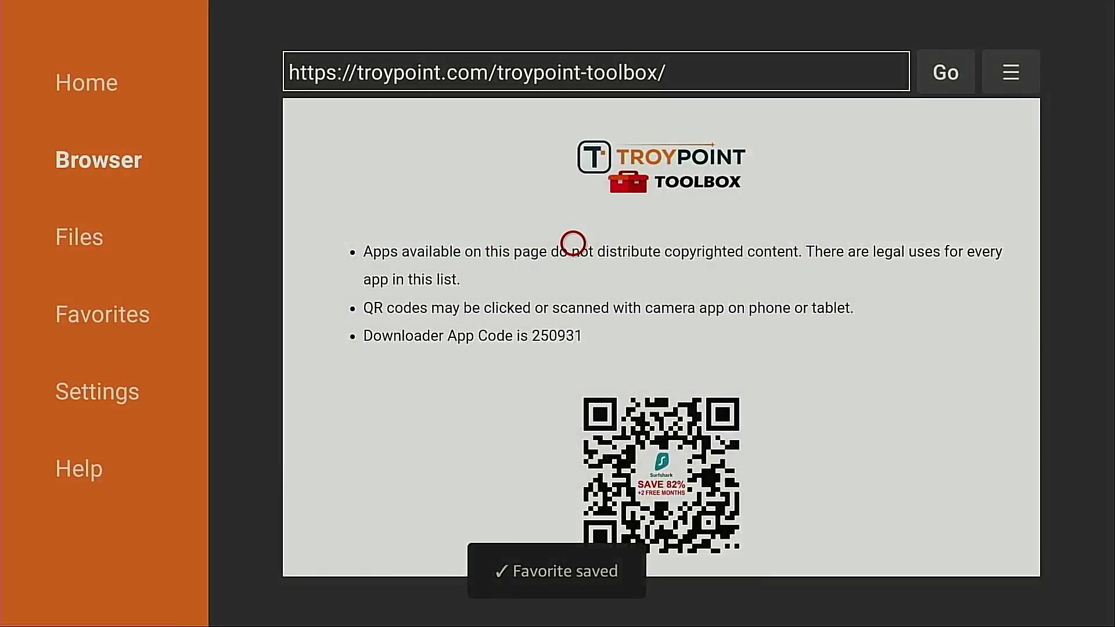
key(Left)
key(Left)
key(Left)
key(Down)
key(Down)
key(Return)
key(Right)
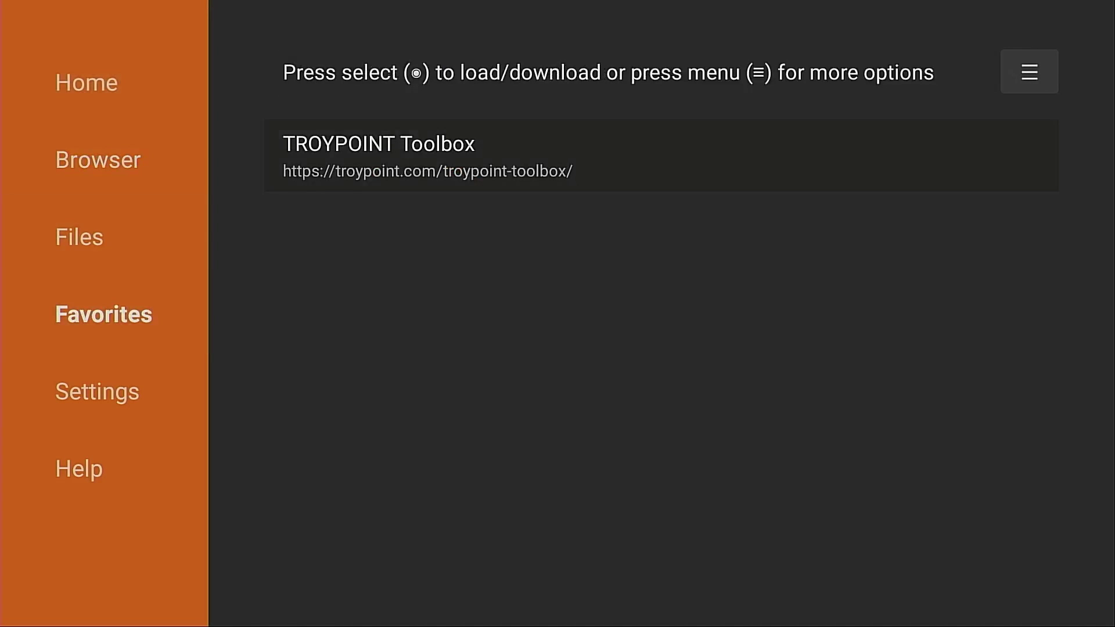
key(Return)
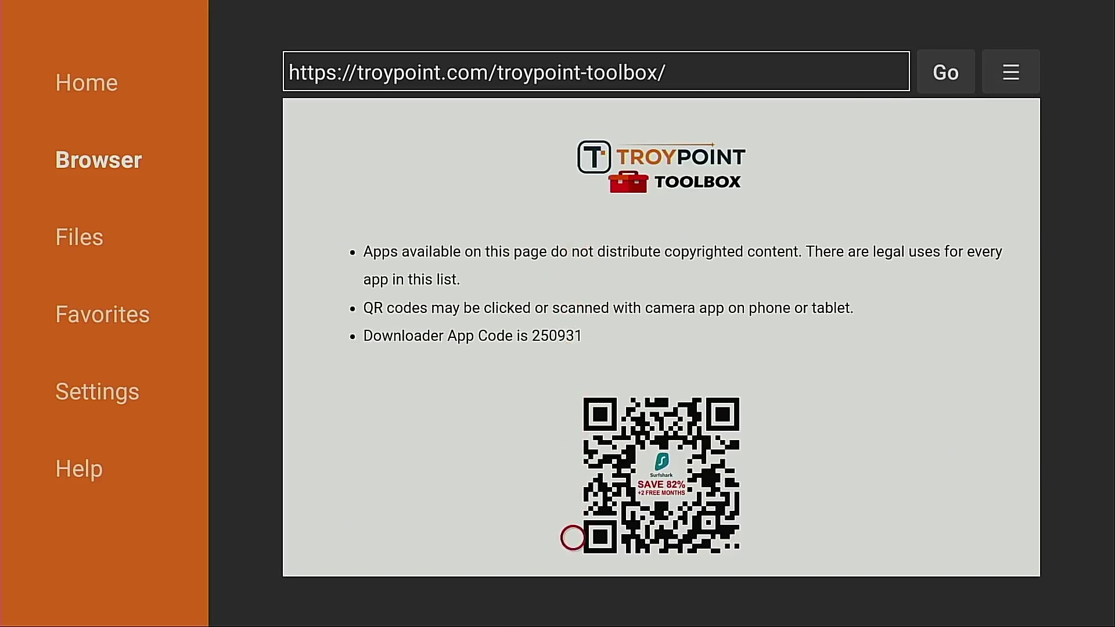
- Download the Remote ADB App from the Toolbox list and install it
scroll(573, 535, down, 5)
click(574, 437)
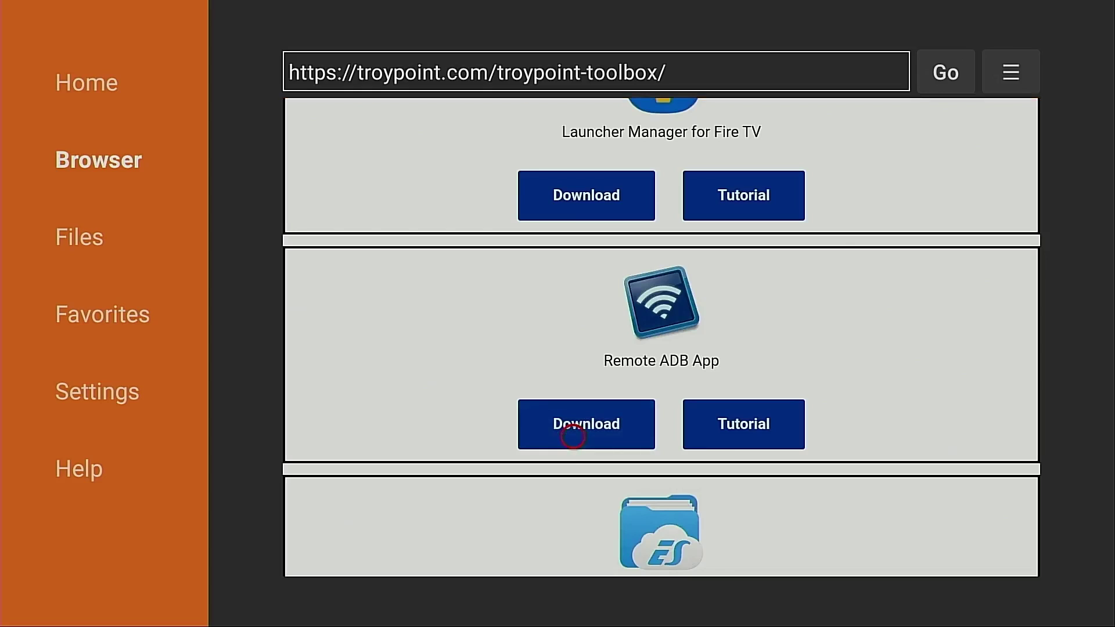
key(Return)
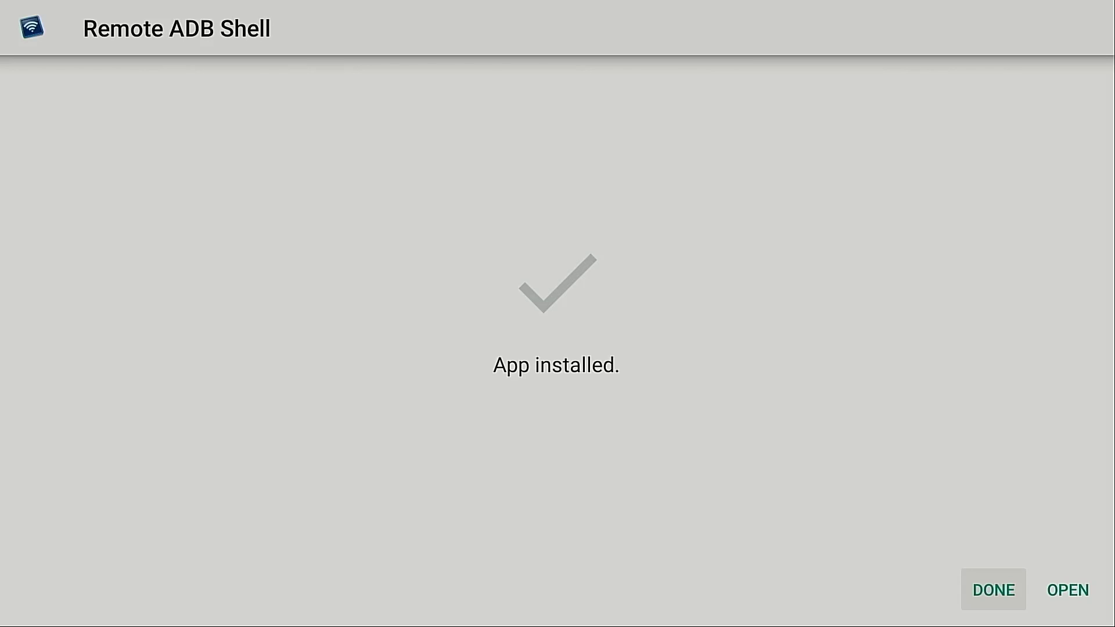
click(1069, 590)
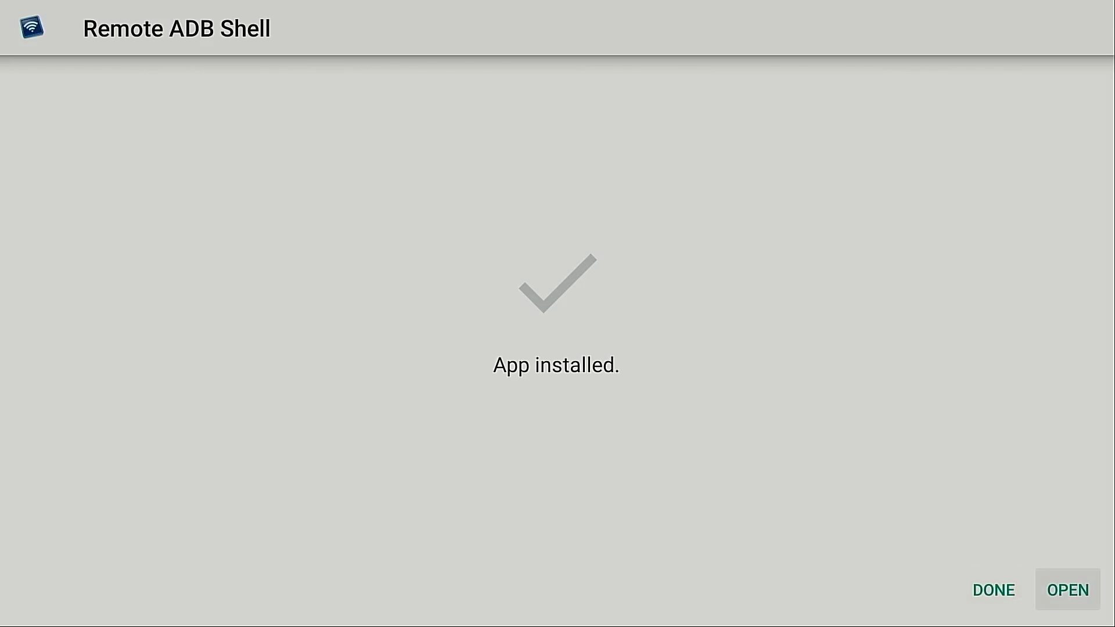
- Launch Remote ADB Shell, dismiss the new key pair notice, and enter 'localhost' as host
key(Return)
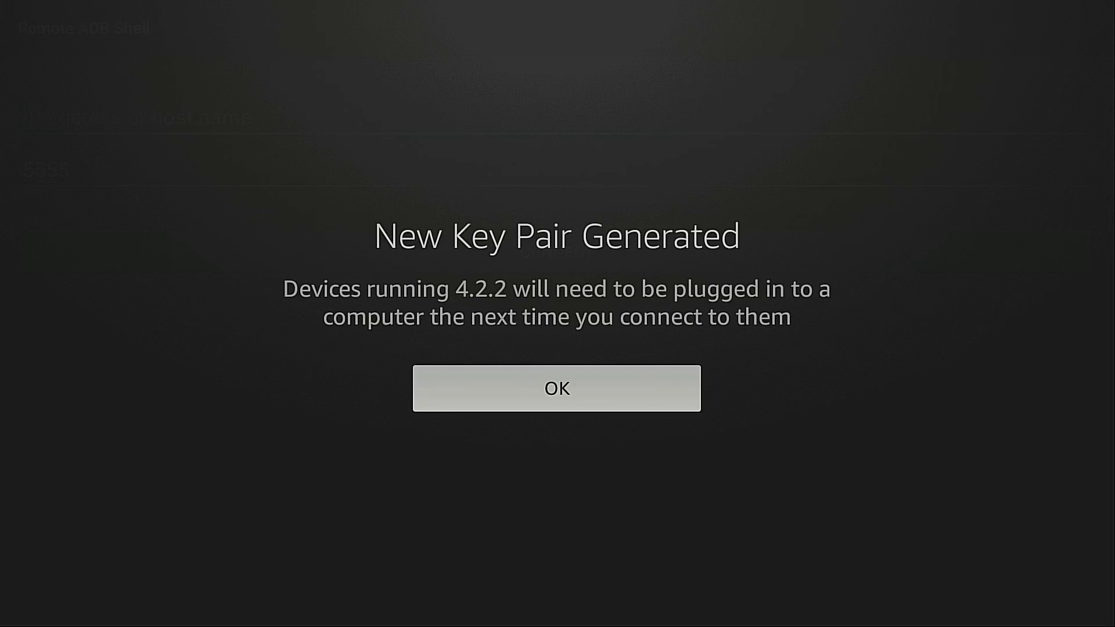
key(Return)
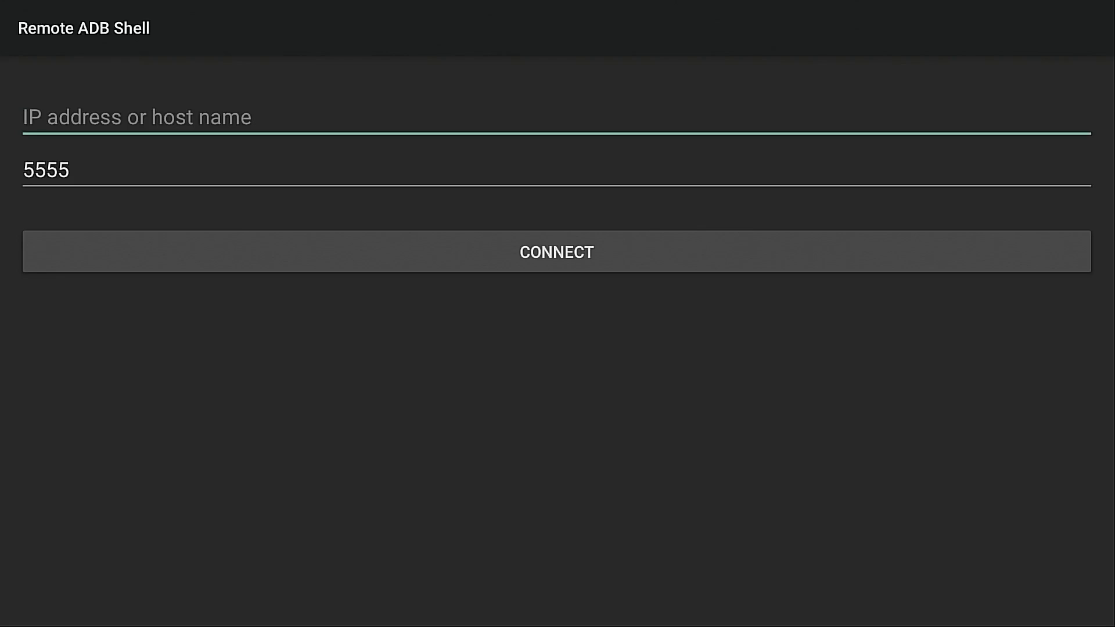
key(Return)
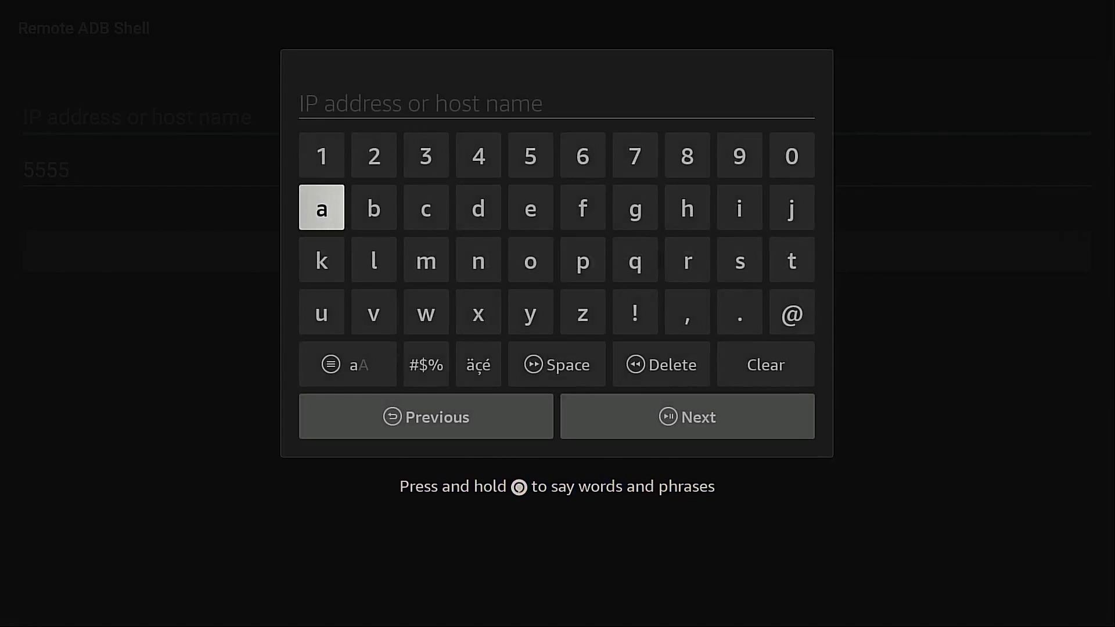
key(Down)
key(Right)
key(Return)
key(Up)
key(Right)
key(Right)
key(Right)
key(Down)
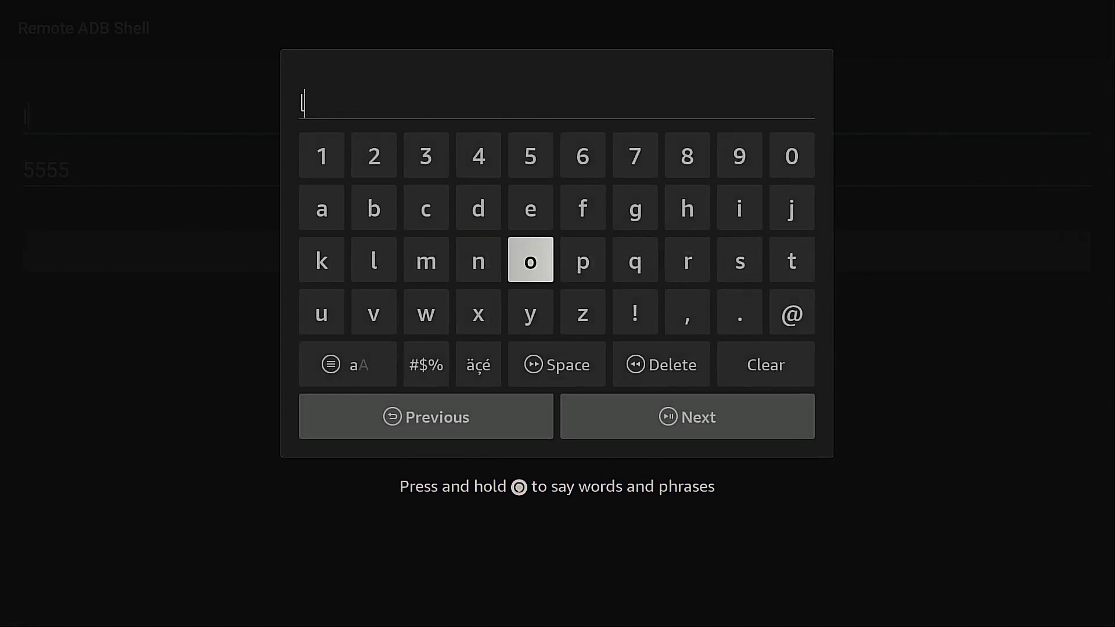
key(Return)
text(calhost)
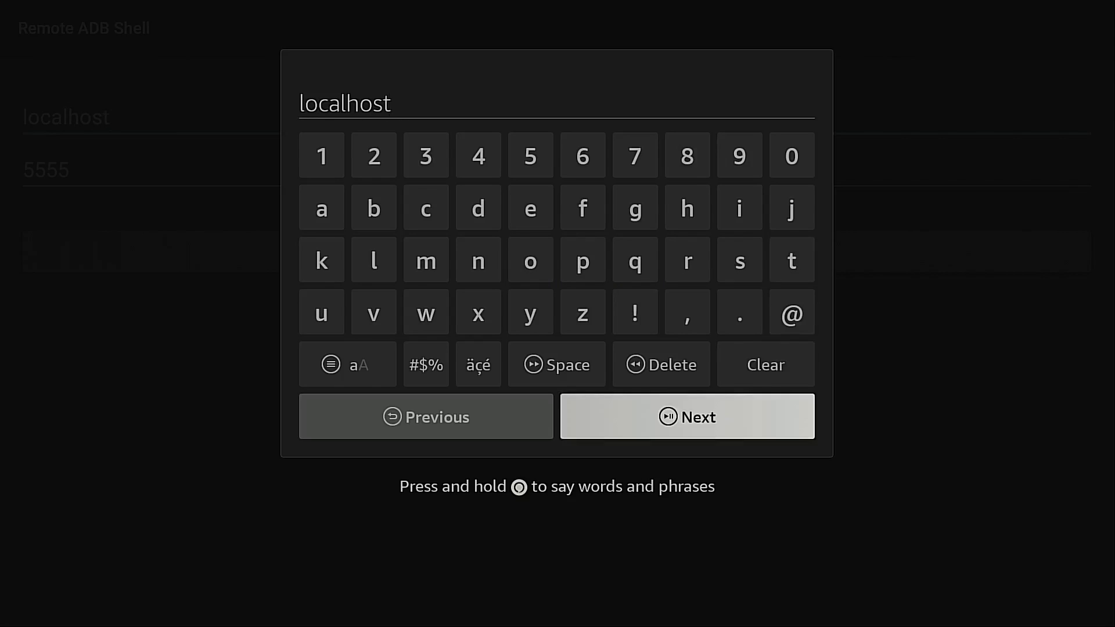
key(Return)
- Keep port 5555 and connect to localhost
key(Down)
key(Down)
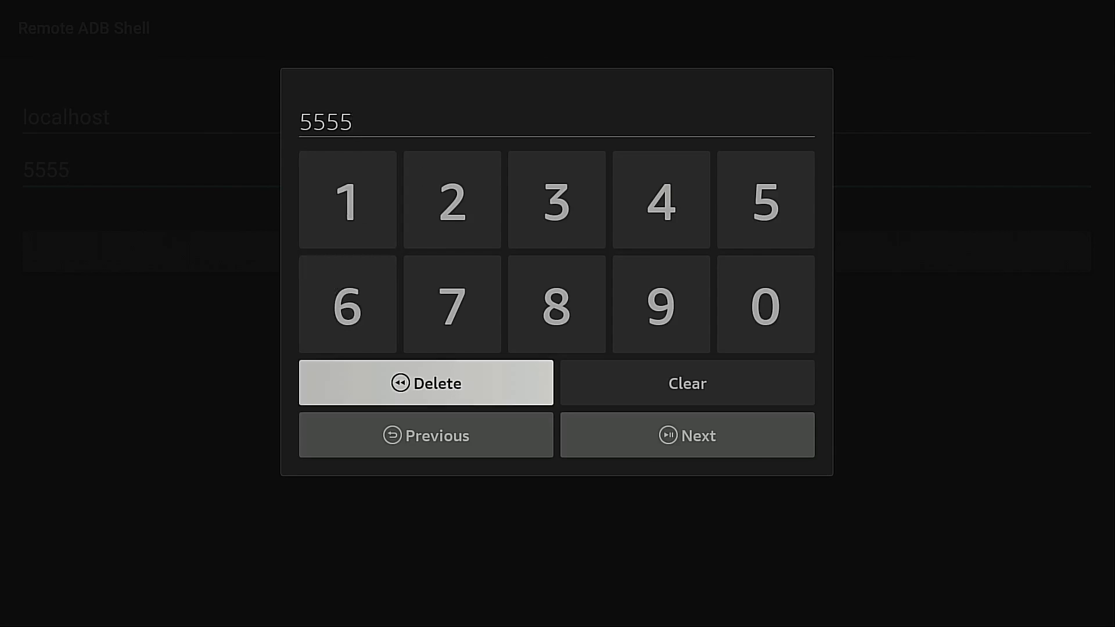
key(Down)
key(Right)
key(Return)
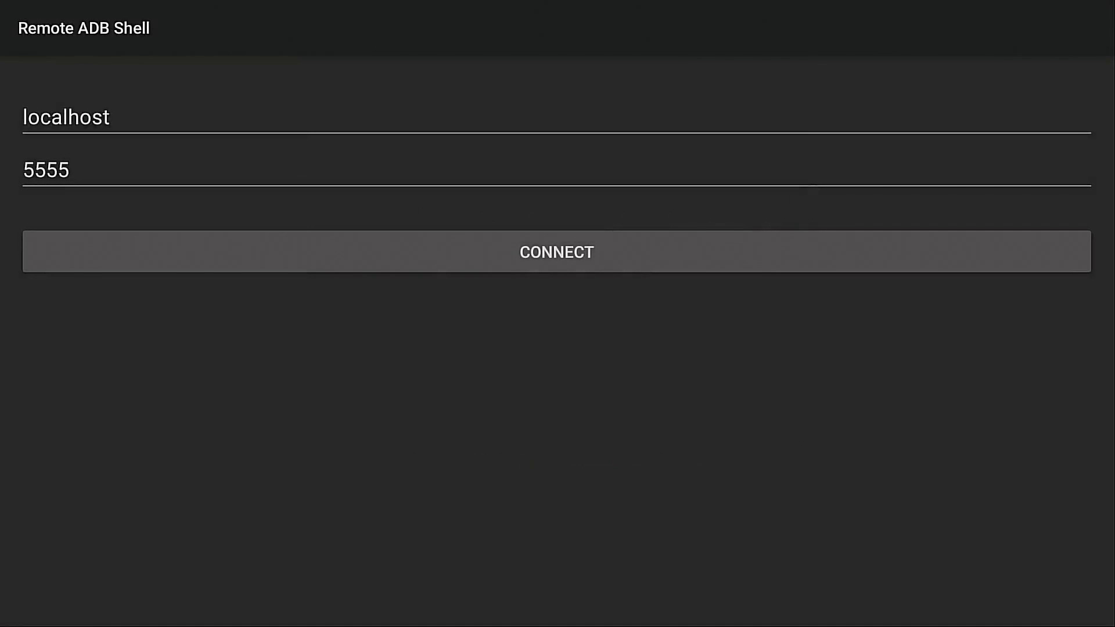
key(Return)
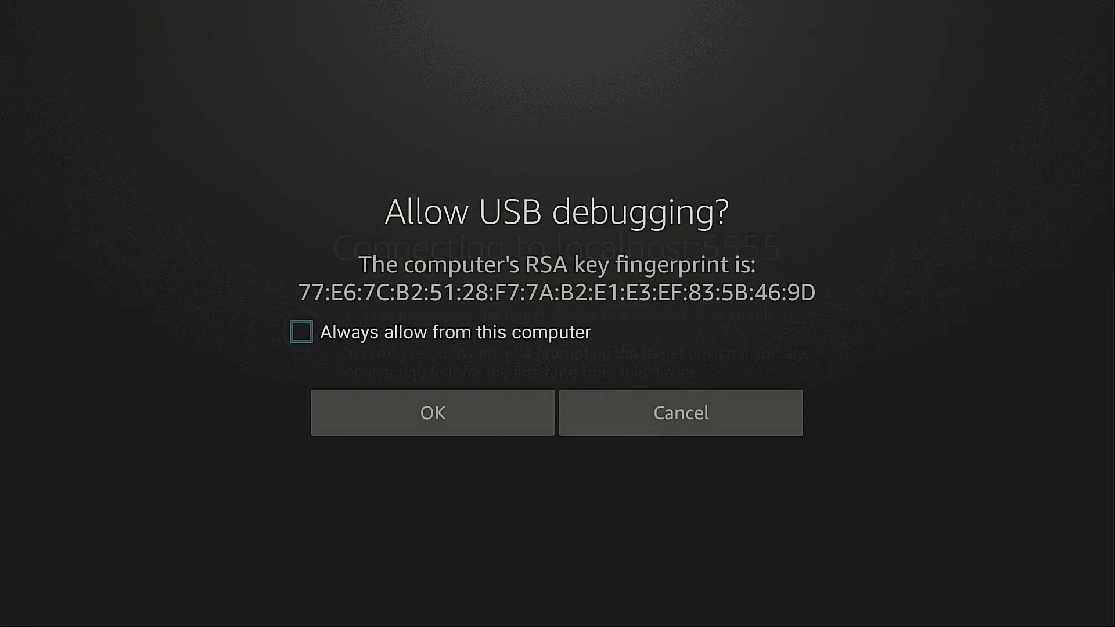
- Tick 'Always allow from this computer' to approve USB debugging permanently
key(Return)
key(Down)
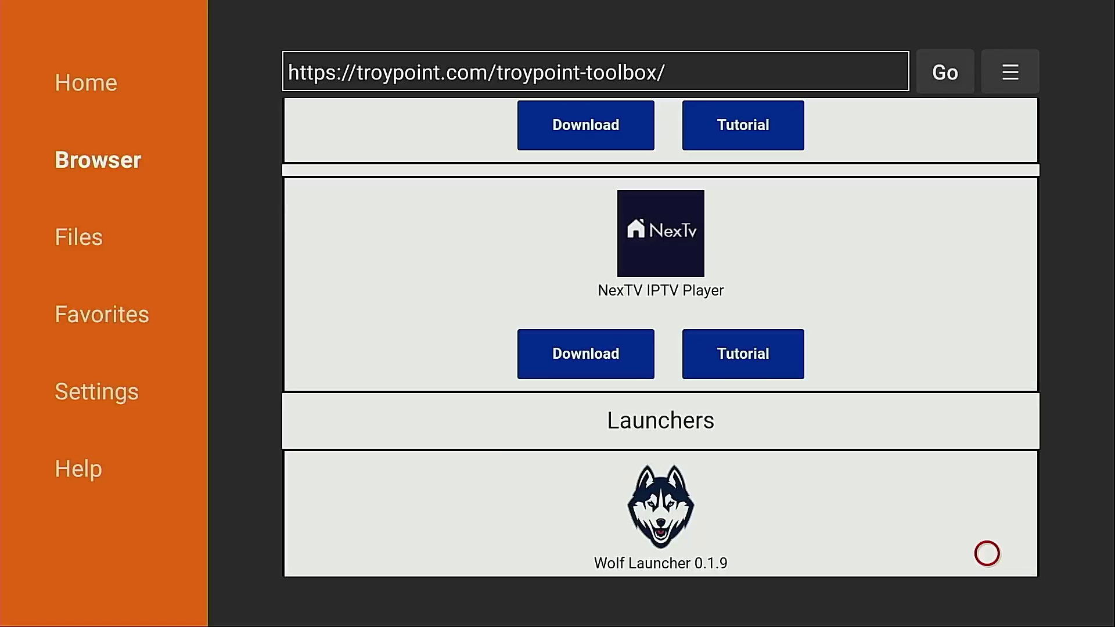
scroll(986, 119, up, 1)
scroll(985, 552, down, 1)
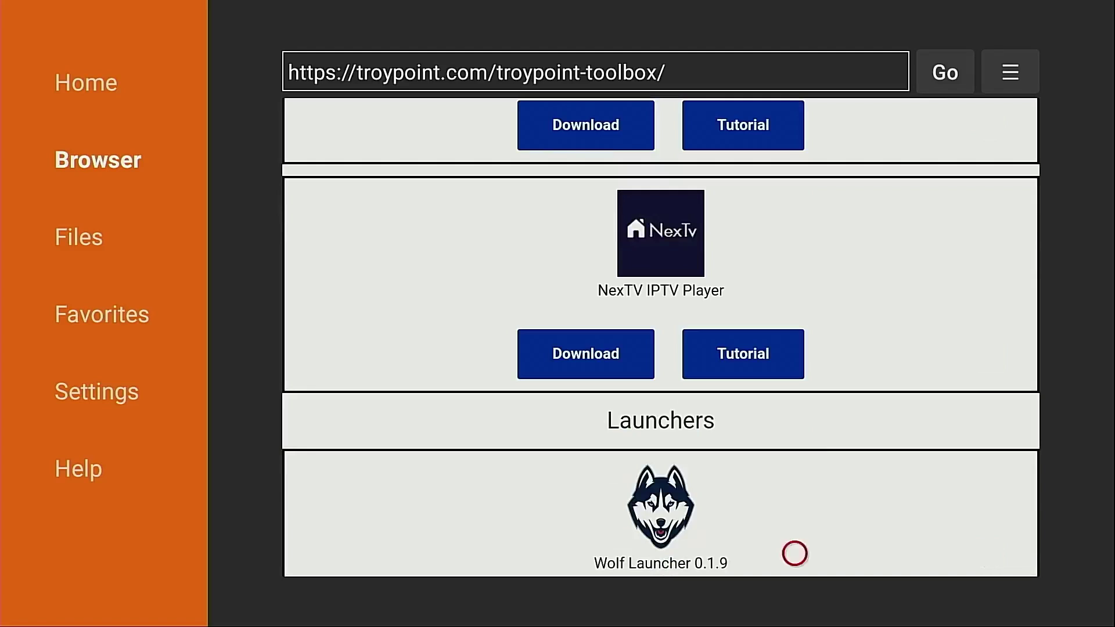
scroll(404, 554, down, 3)
scroll(404, 122, up, 4)
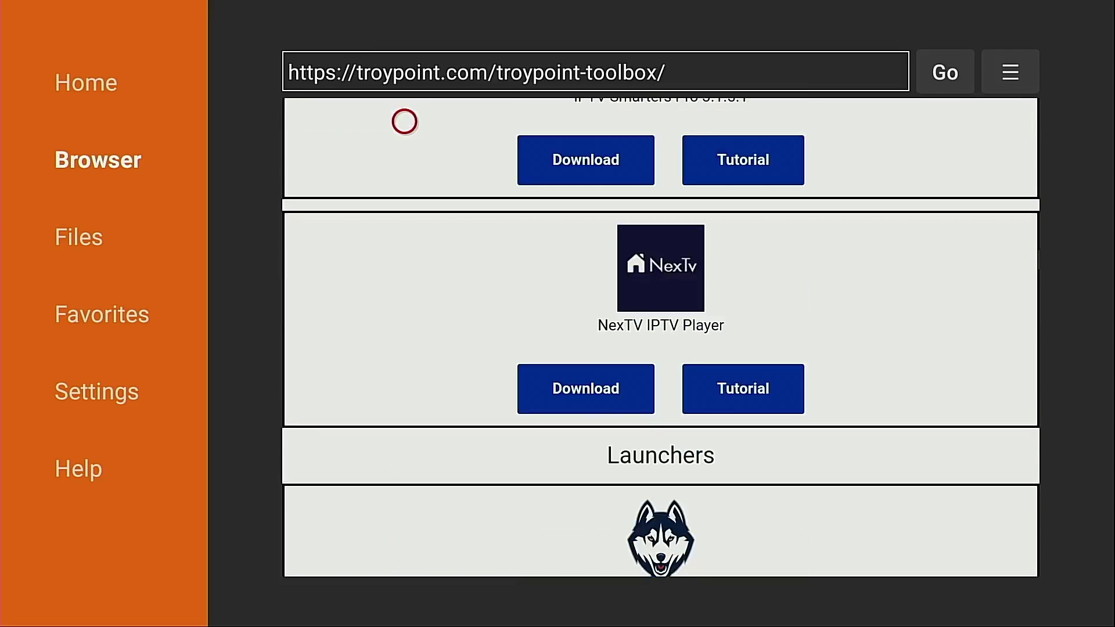
scroll(404, 553, down, 3)
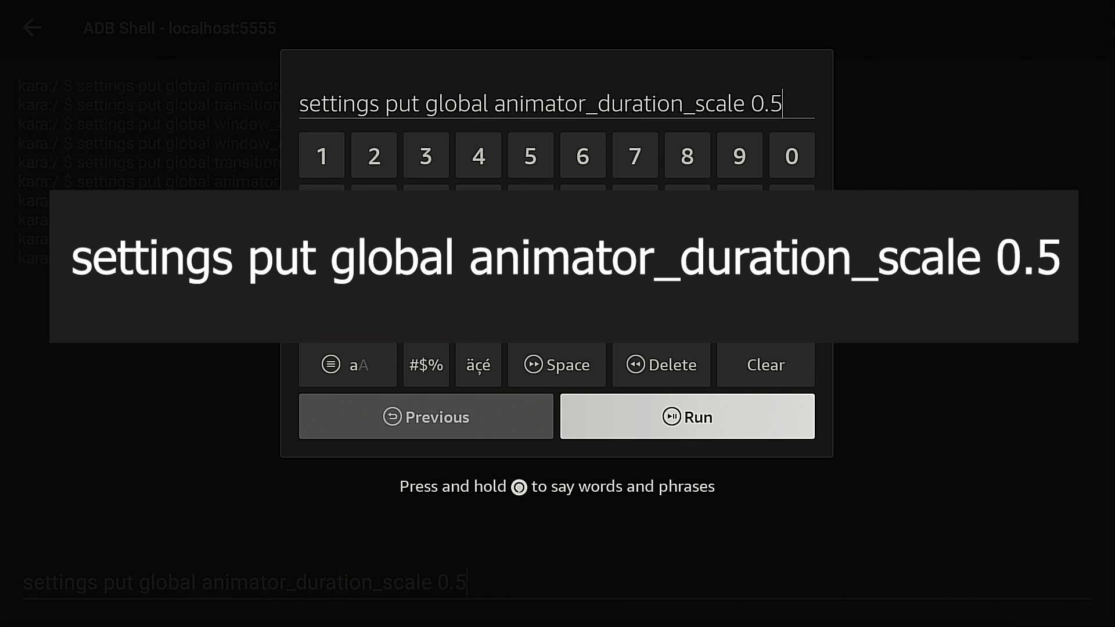
- Run 'settings put global animator_duration_scale 0.5'
key(Return)
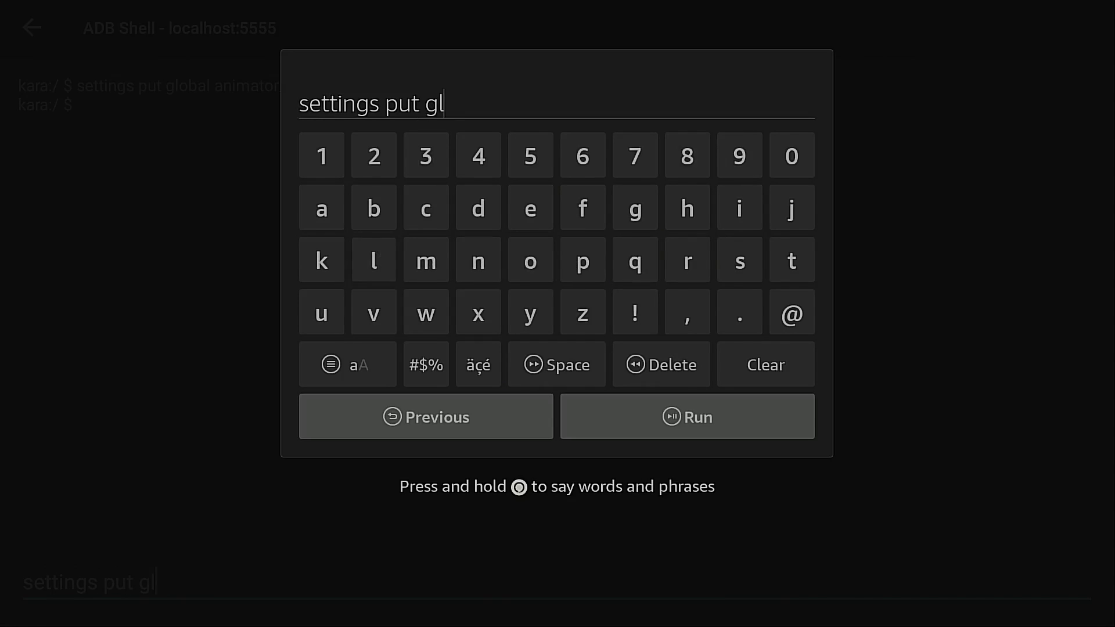
- Run 'settings put global transition_animation_scale 0.5', then type the window_animation_scale 0.5 command
text(obal transition_animation_scale 0.5)
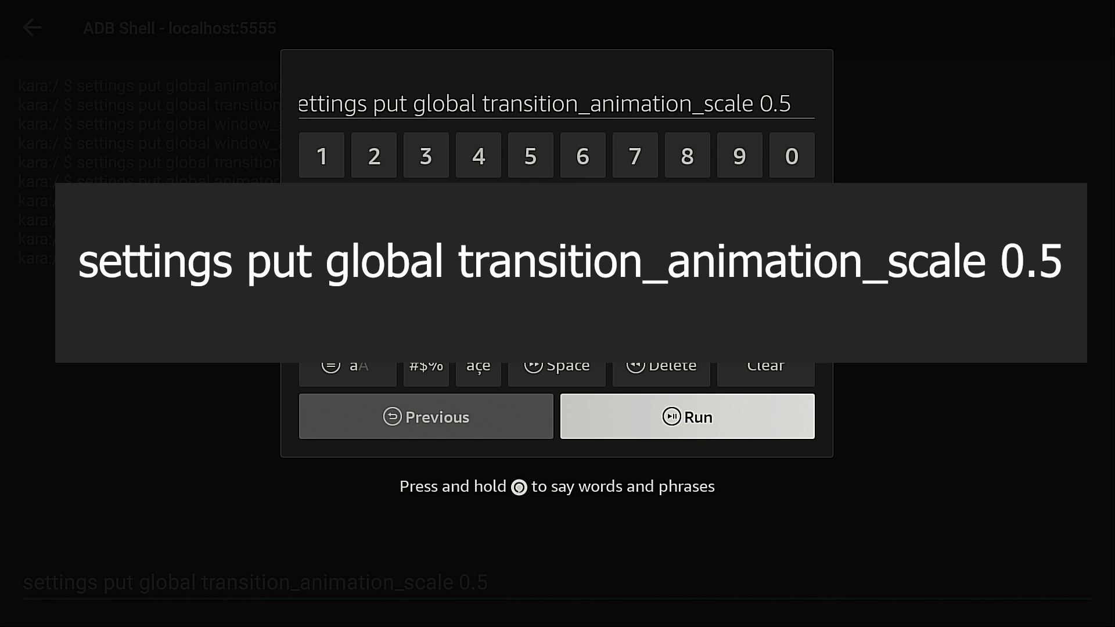
key(Return)
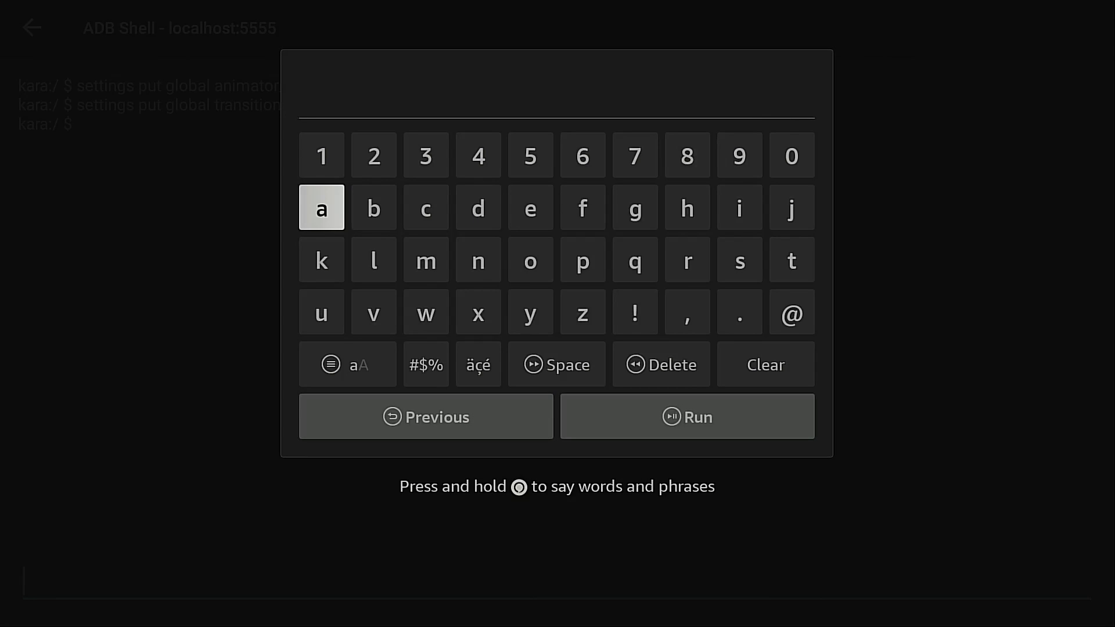
key(Down)
key(Down)
key(Down)
key(Down)
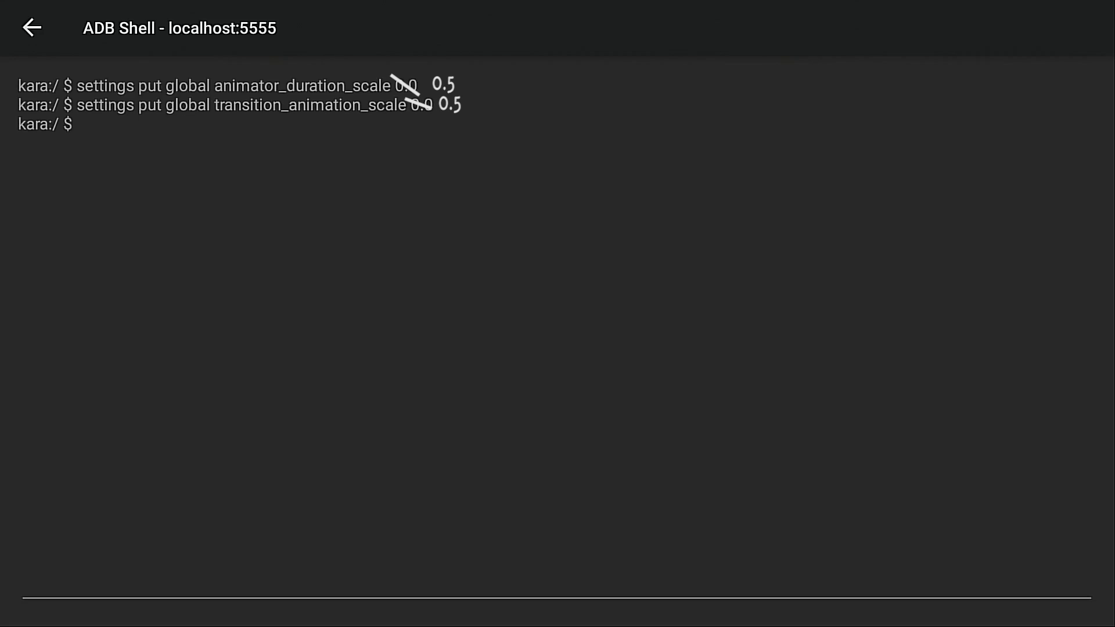
key(Return)
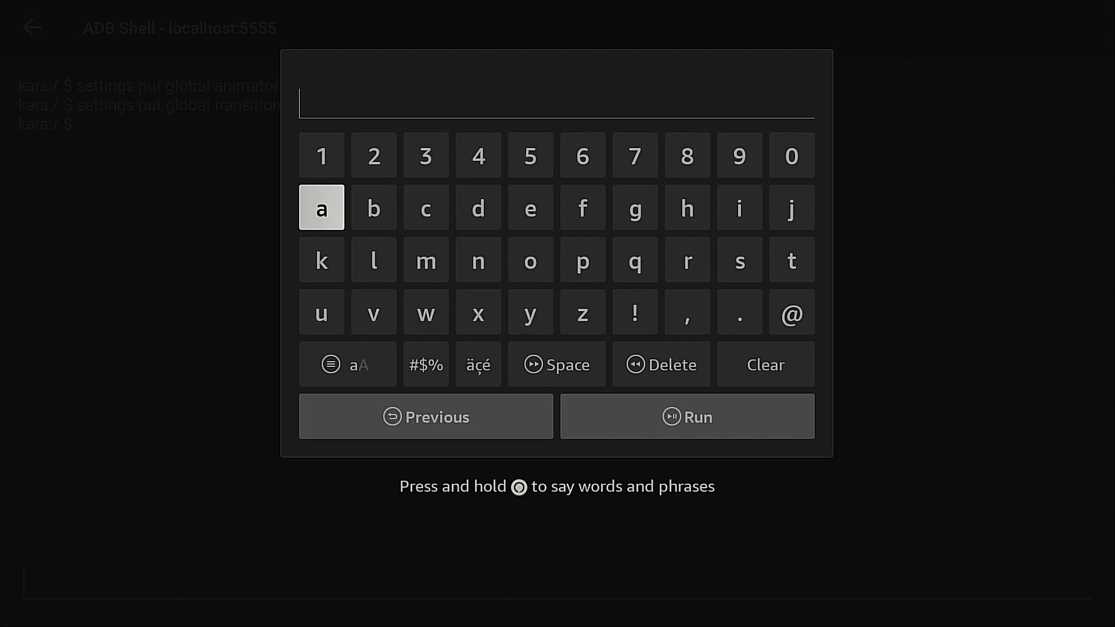
text(settings put global window_anima)
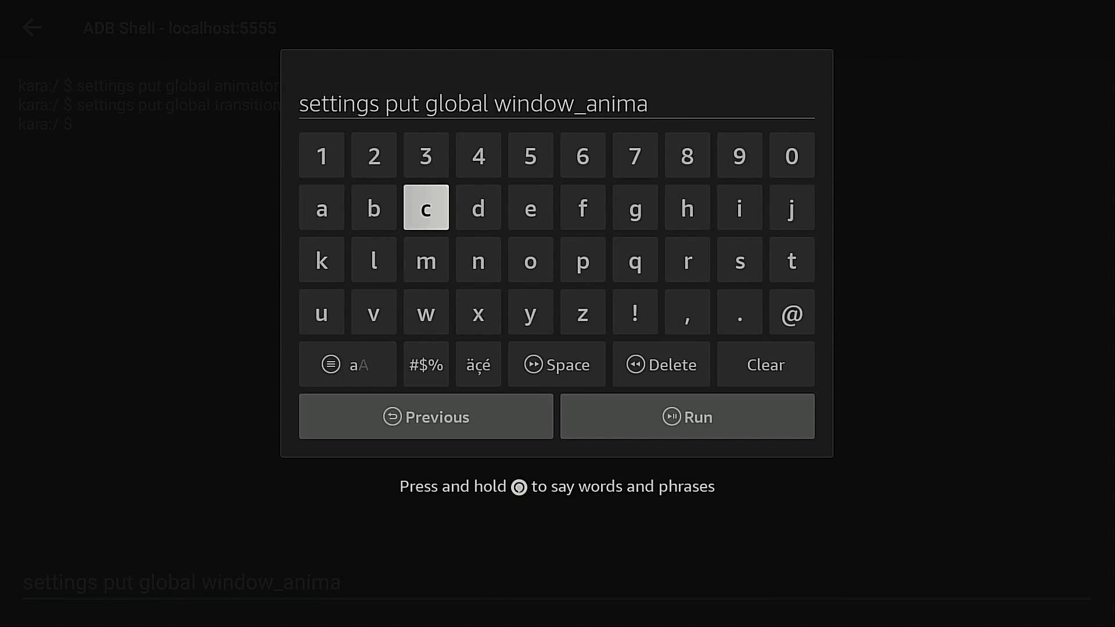
text(tion_scale 0.5)
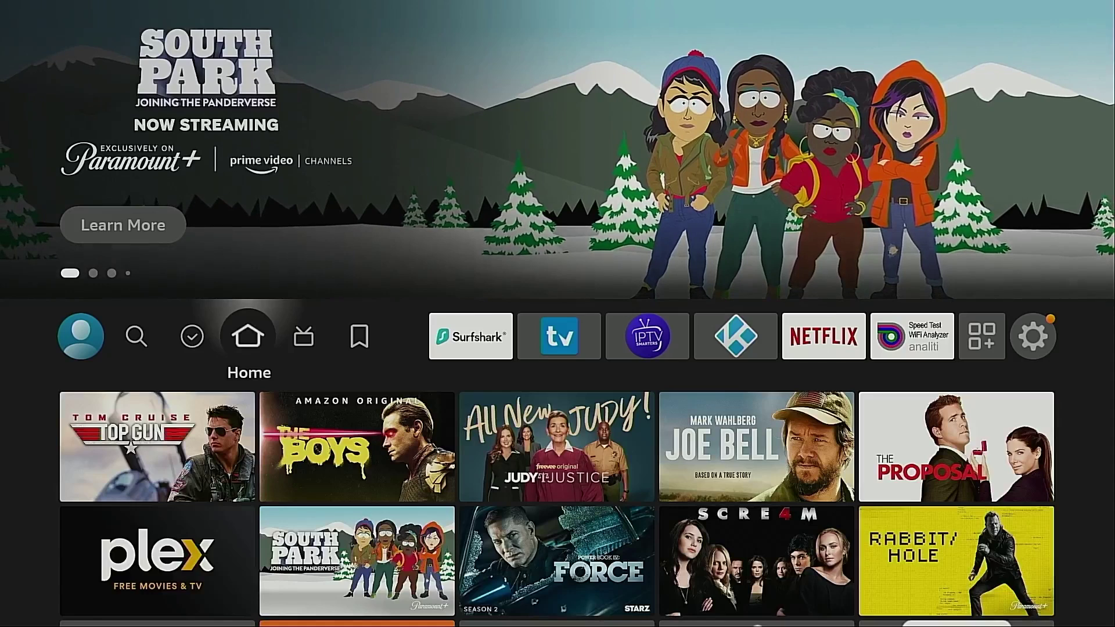
- Move along the Fire TV home menu to the apps grid icon
key(Right)
key(Right)
key(Right)
key(Right)
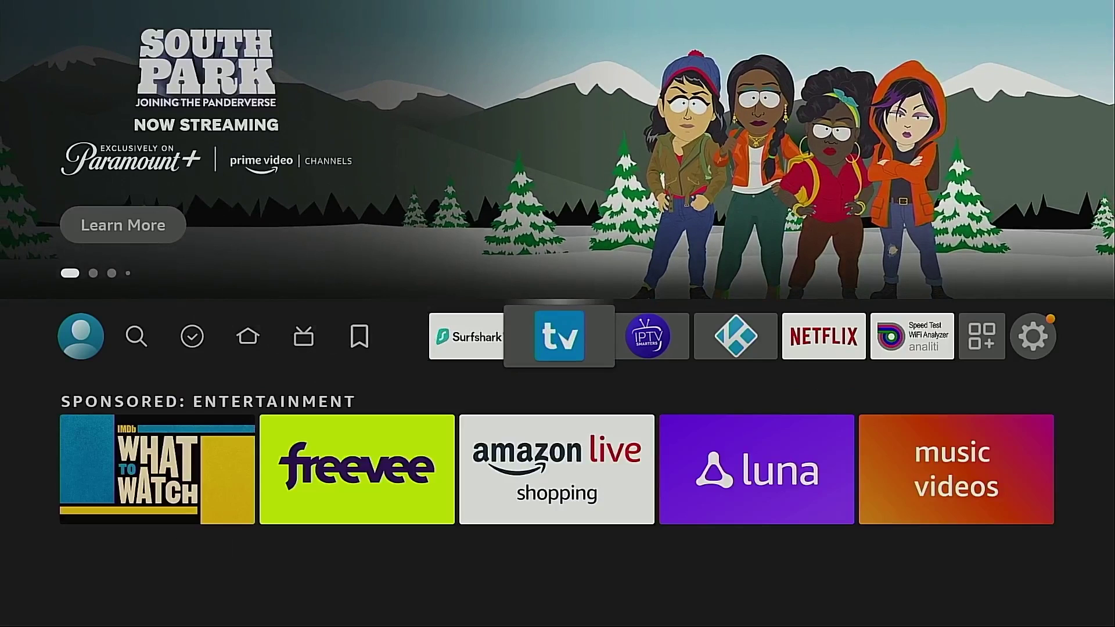
key(Right)
key(Right)
key(Right)
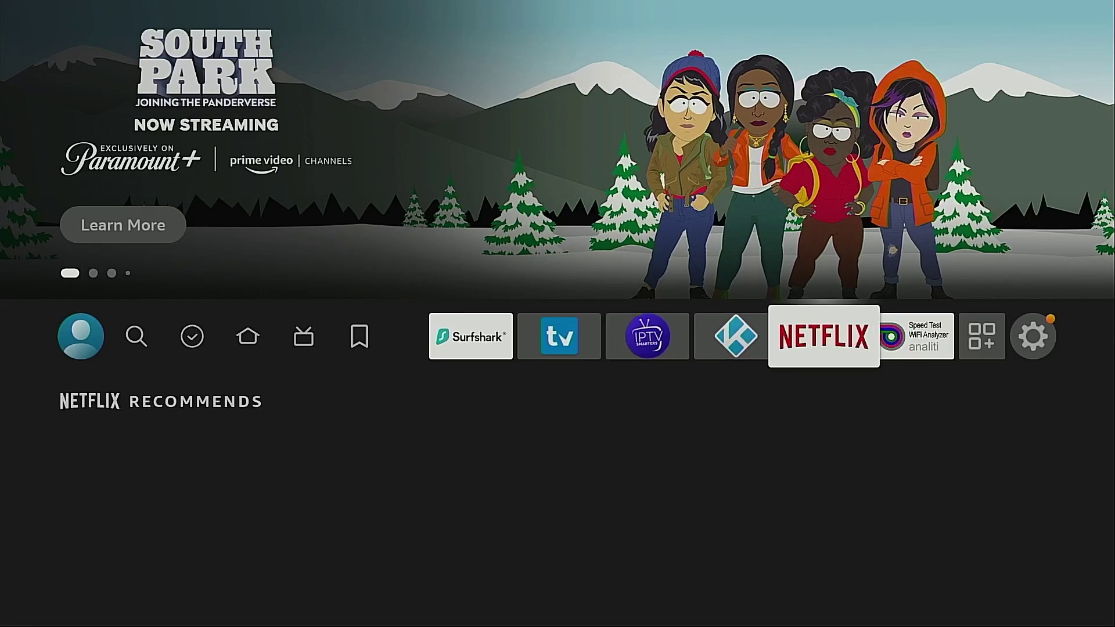
key(Right)
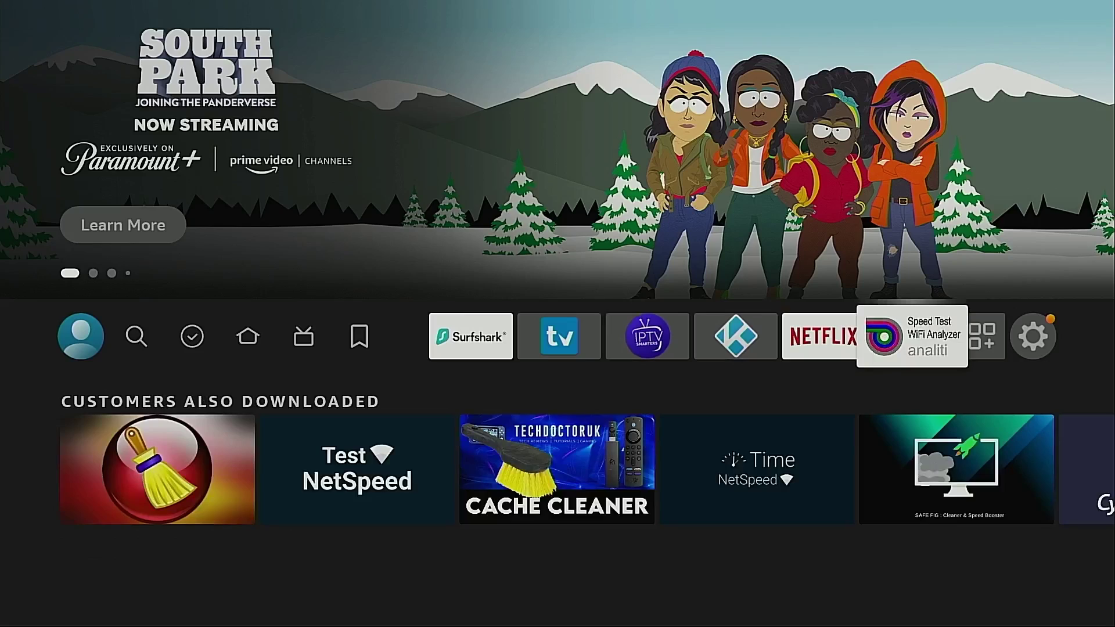
key(Left)
key(Left)
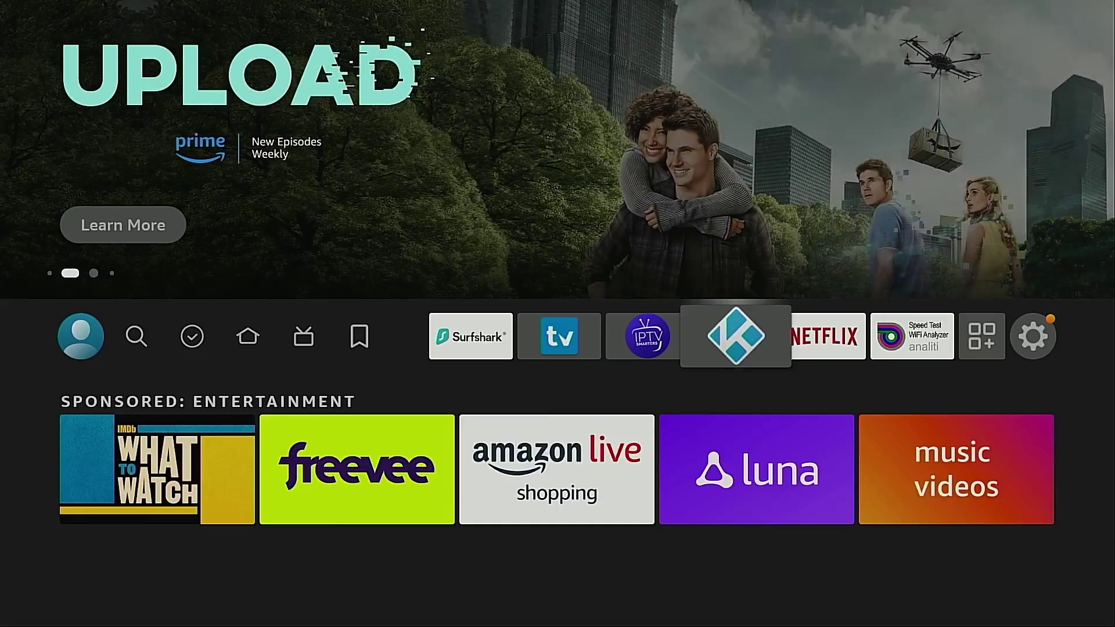
key(Left)
key(Left)
key(Left)
key(Left)
key(Left)
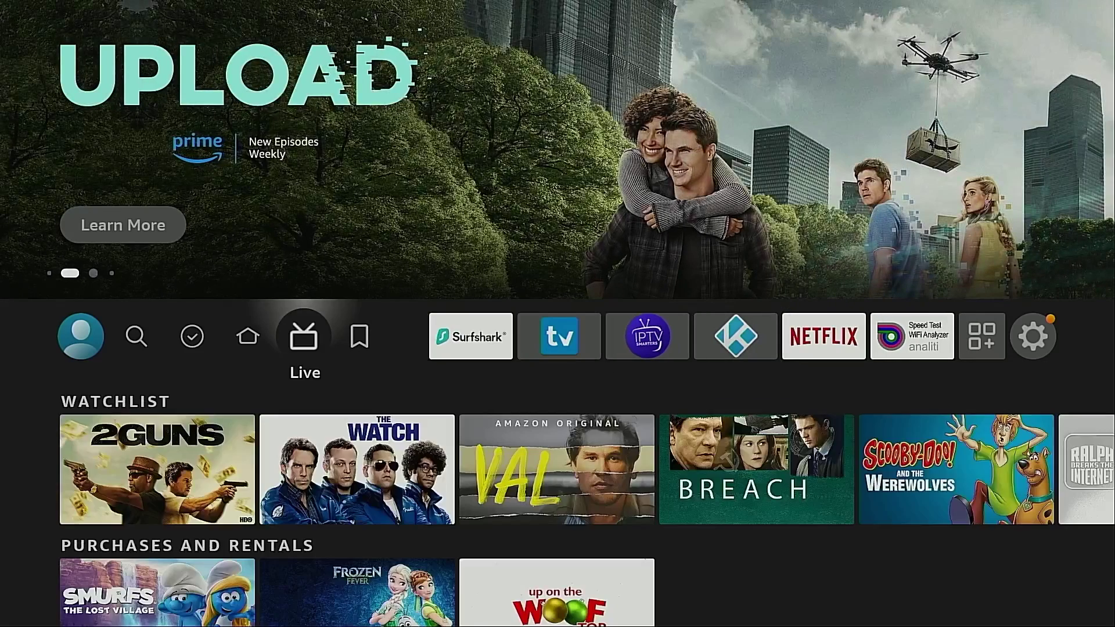
key(Left)
key(Left)
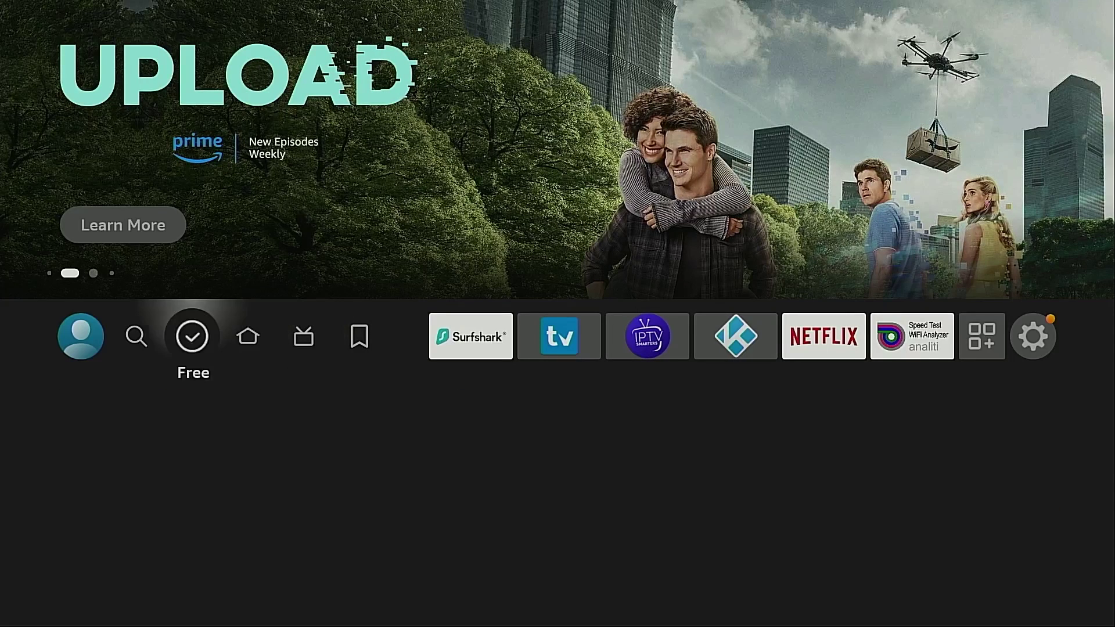
key(Left)
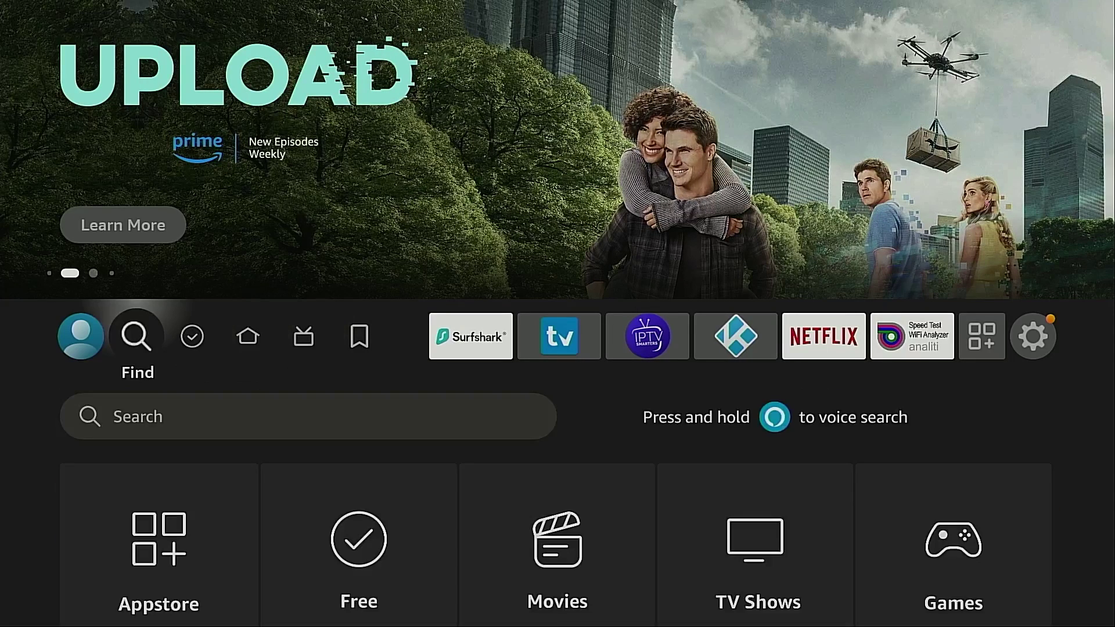
key(Right)
key(Left)
key(Left)
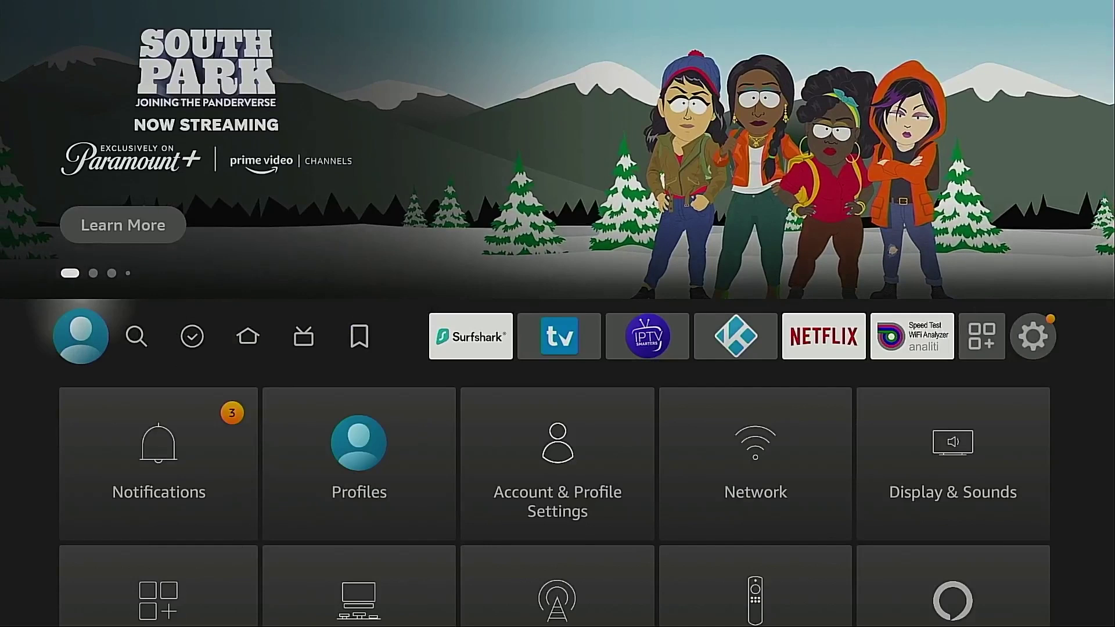
key(Left)
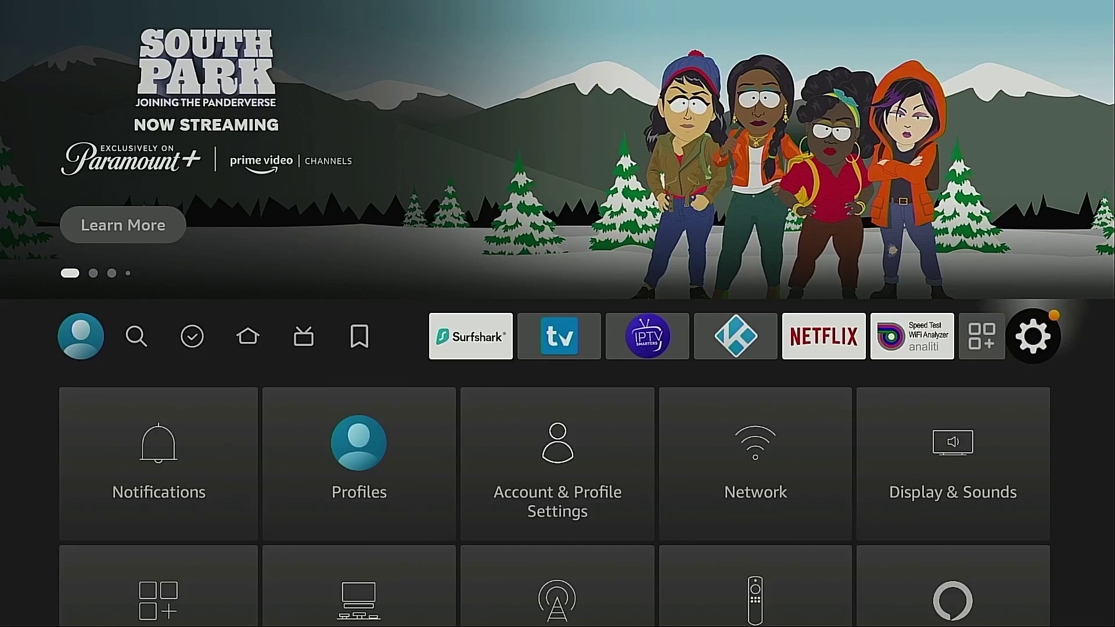
key(Left)
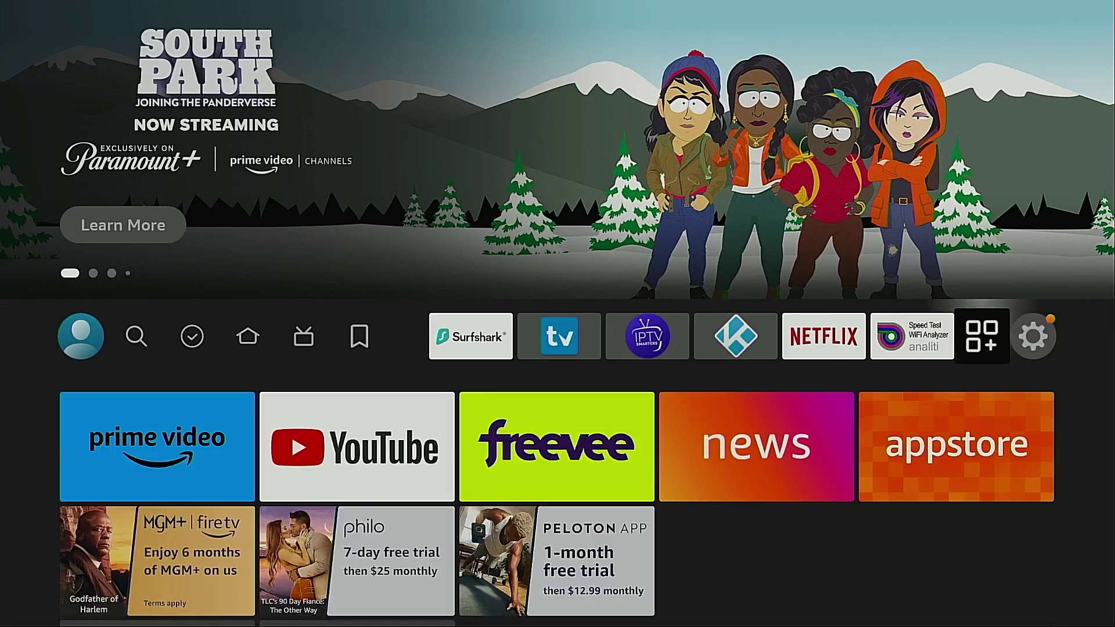
- In Your Apps & Channels, launch the ADB Shell app
key(Return)
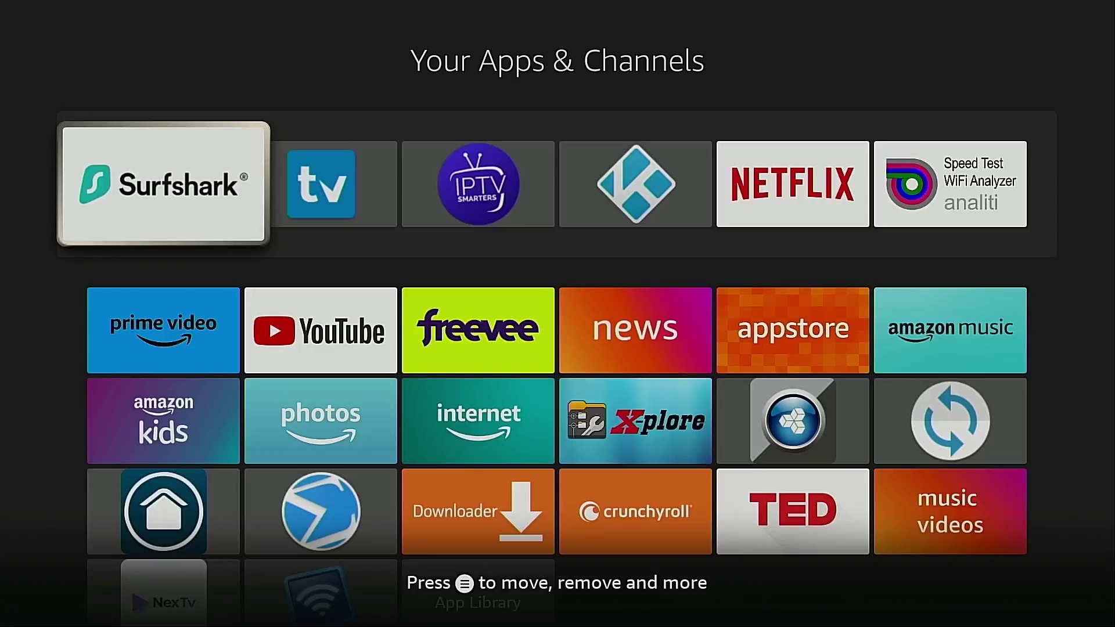
key(Down)
key(Down)
key(Down)
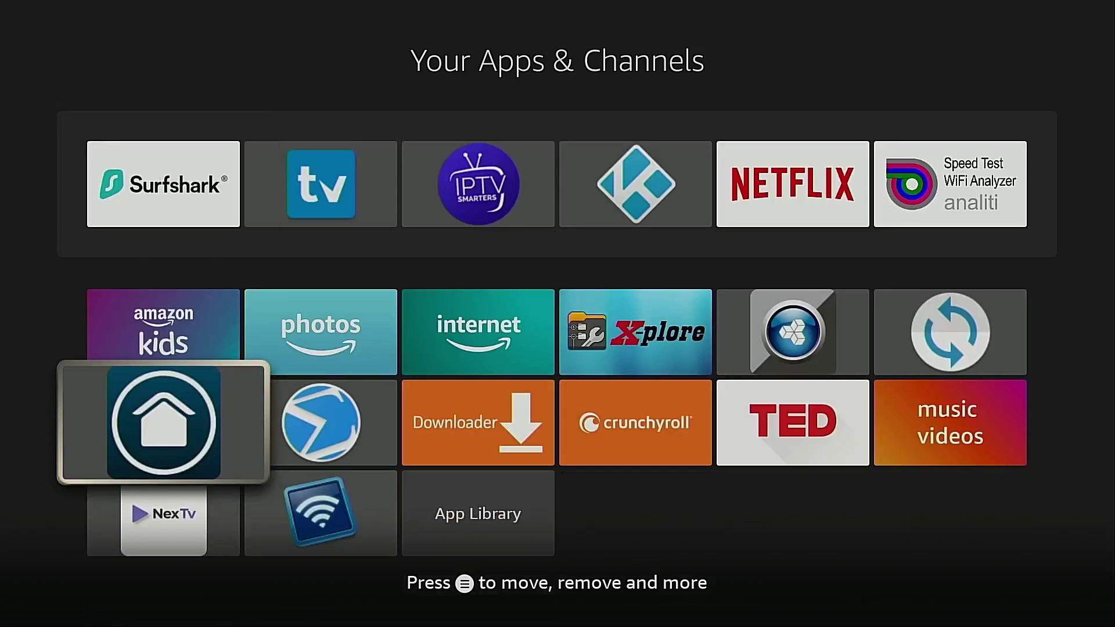
key(Down)
key(Right)
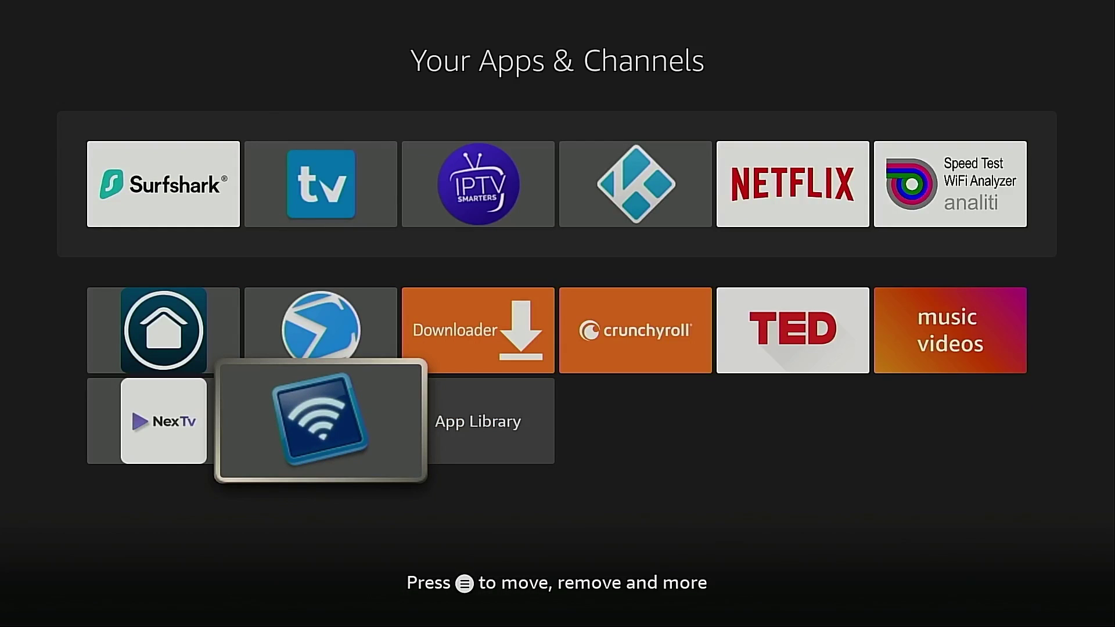
key(Return)
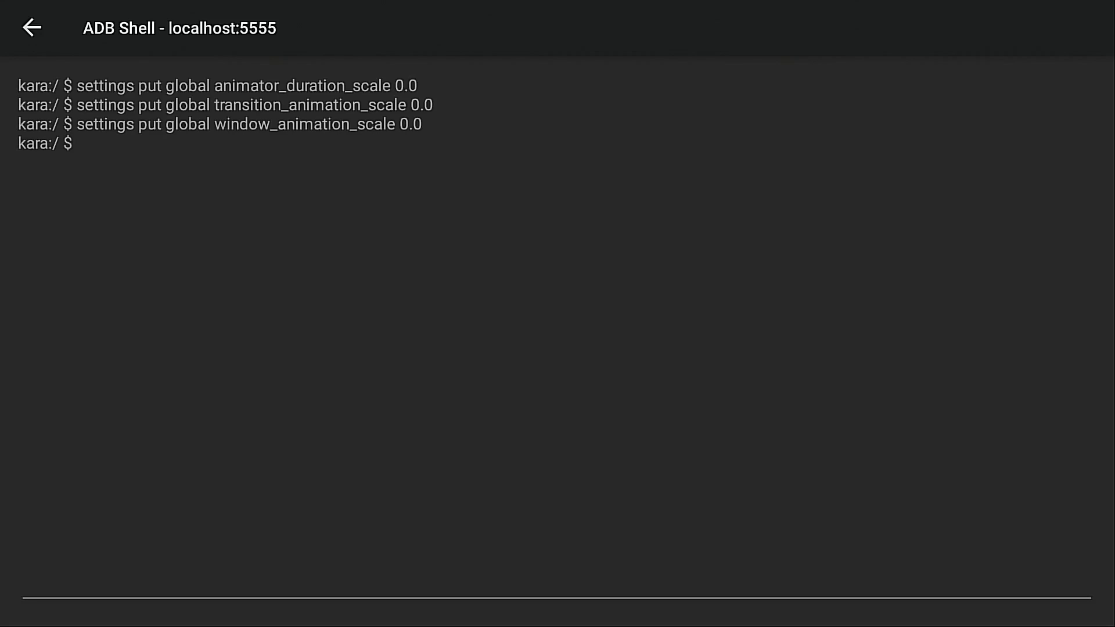
- Recall the earlier 'settings put global window_animation_scale 0.0' command from history
key(Down)
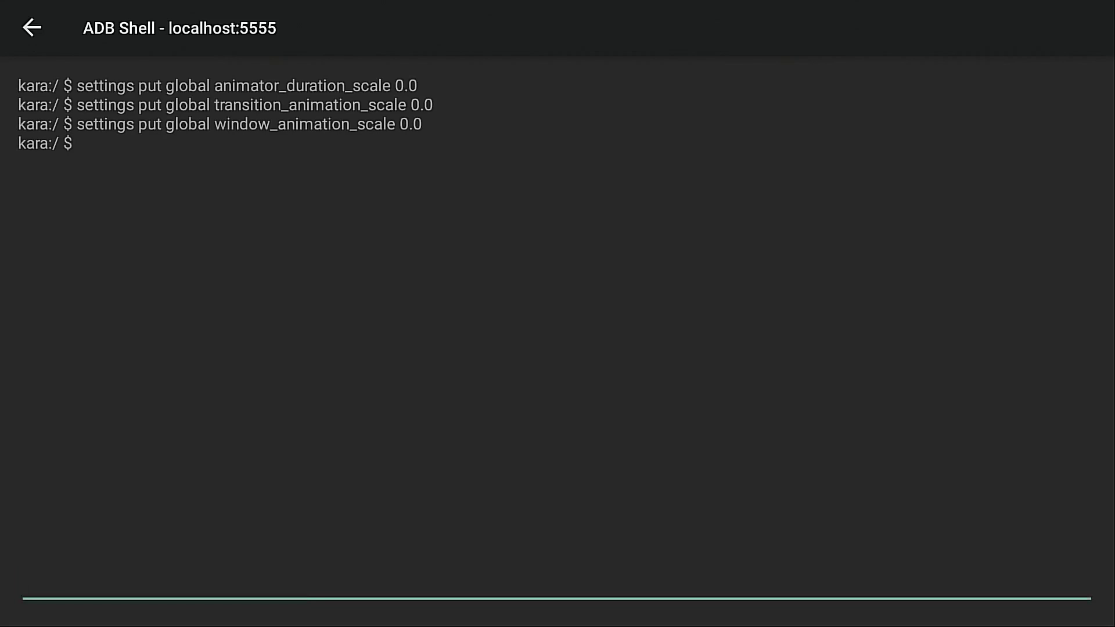
key(Up)
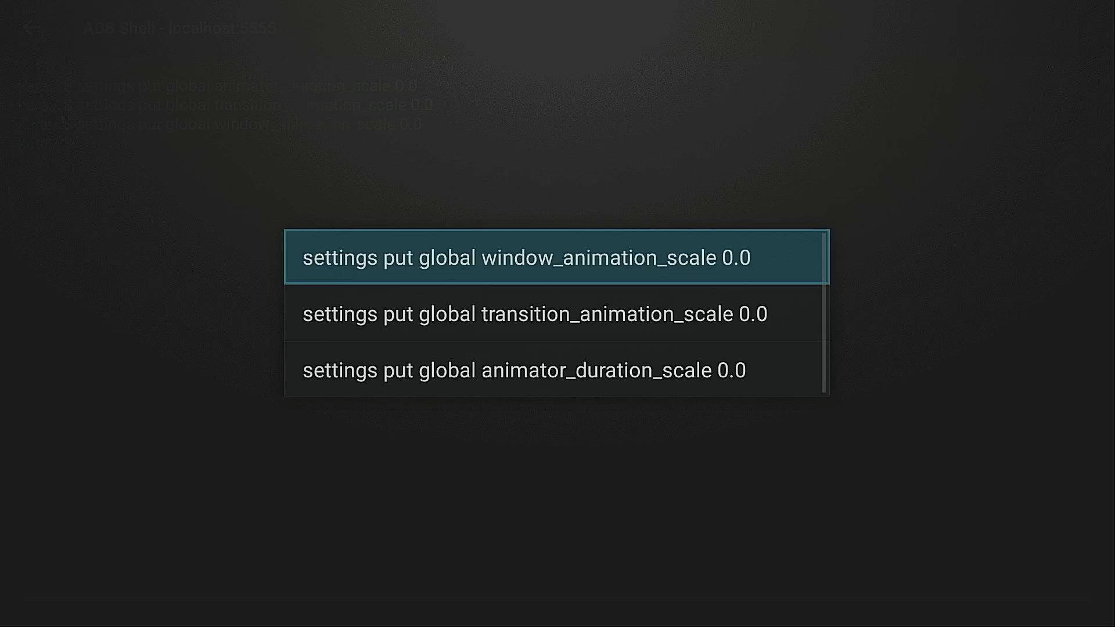
key(Down)
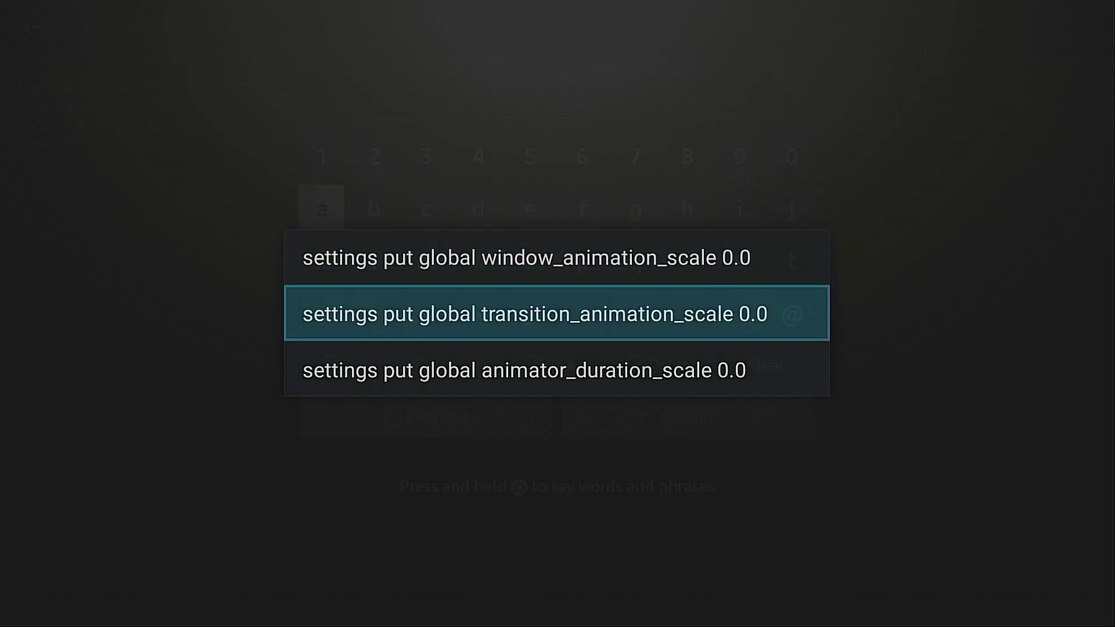
key(Down)
key(Up)
key(Up)
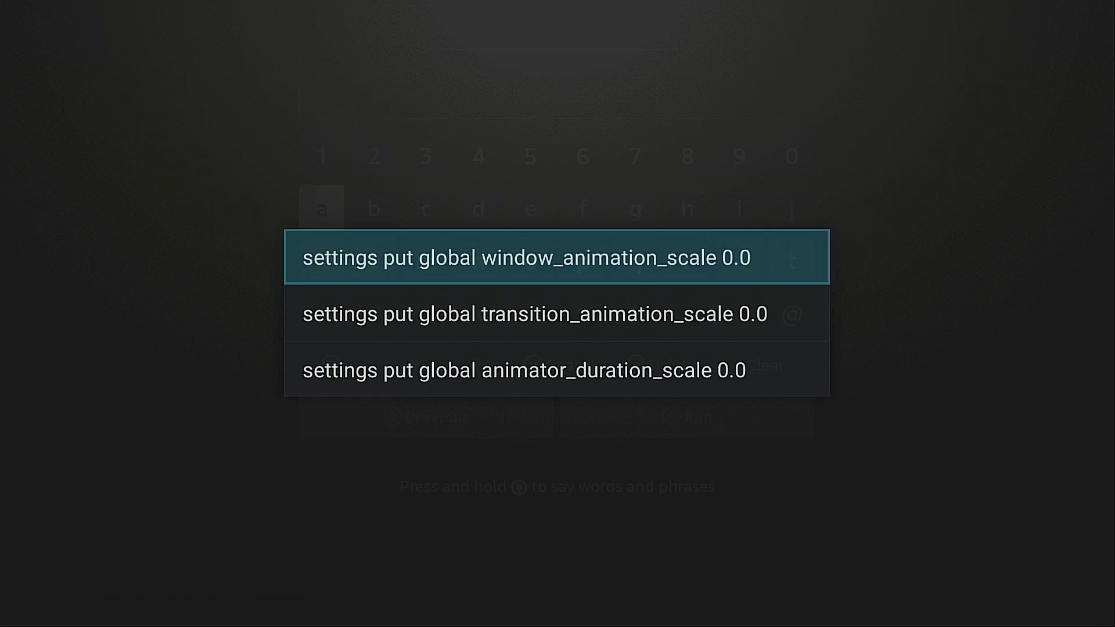
key(Return)
- Replace the trailing 0 with 5 so the value reads 0.5
key(Down)
key(Down)
key(Down)
key(Right)
key(Right)
key(Right)
key(Right)
key(Return)
key(Up)
key(Up)
key(Up)
key(Up)
key(Left)
key(Left)
key(Return)
key(Down)
key(Down)
key(Down)
key(Down)
key(Down)
key(Right)
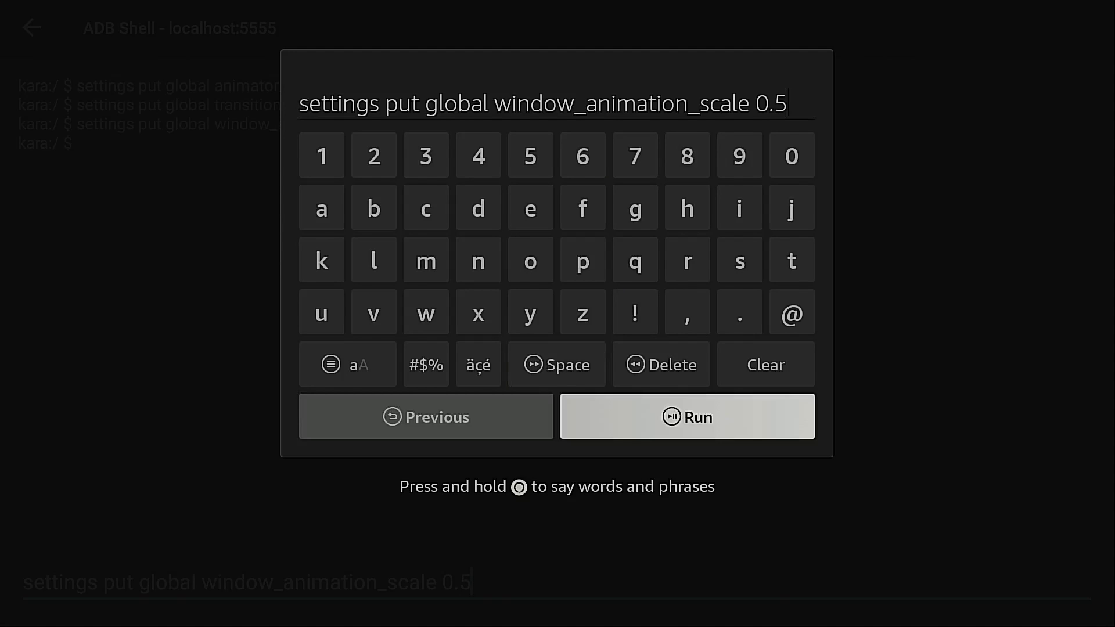